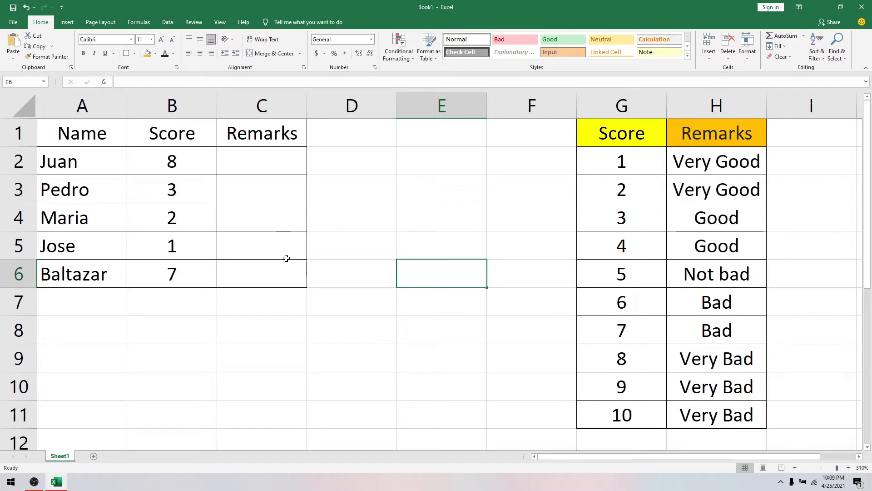
- Examine the student score table in A1:C6 and the score-to-remarks lookup table in G1:H11
{"action": "left_click_drag", "start_coordinate": [286, 274], "coordinate": [17, 140]}
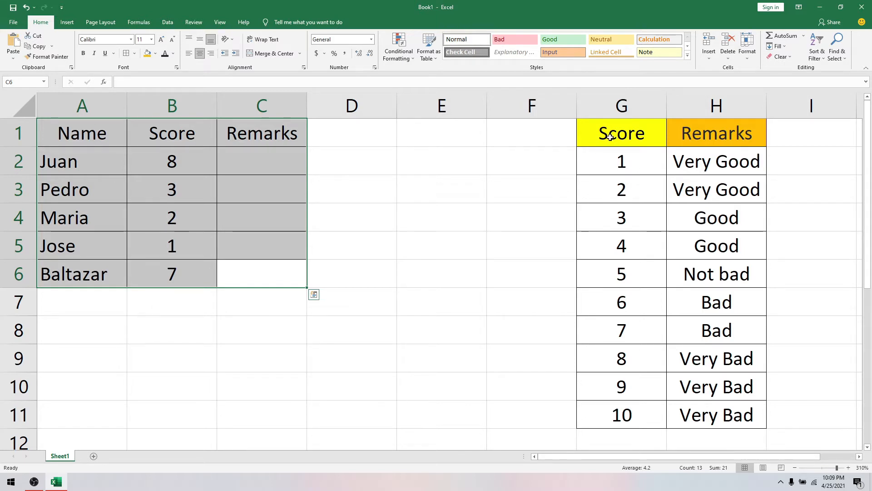
{"action": "left_click_drag", "start_coordinate": [611, 137], "coordinate": [727, 414]}
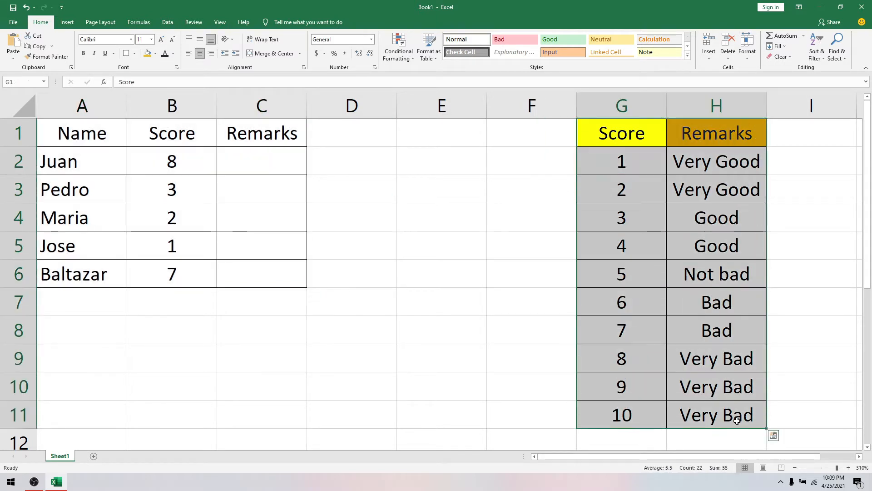
{"action": "left_click", "coordinate": [258, 158]}
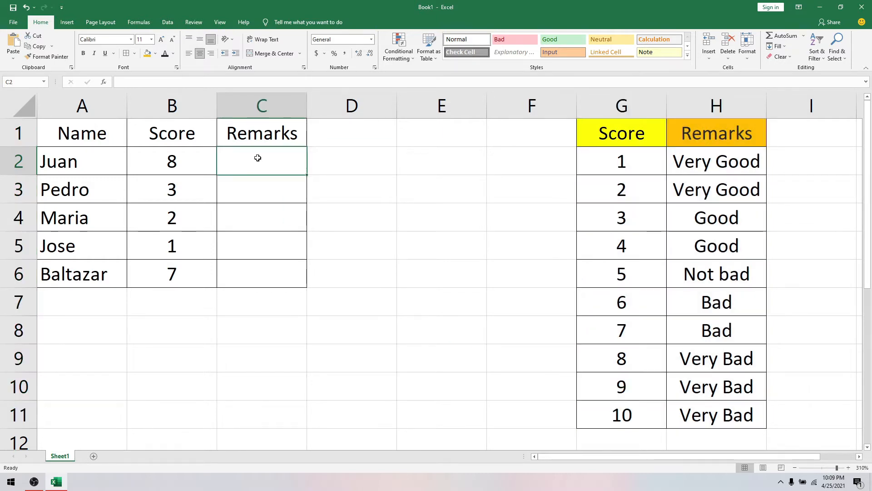
{"action": "left_click_drag", "start_coordinate": [188, 160], "coordinate": [182, 274]}
{"action": "left_click", "coordinate": [279, 156]}
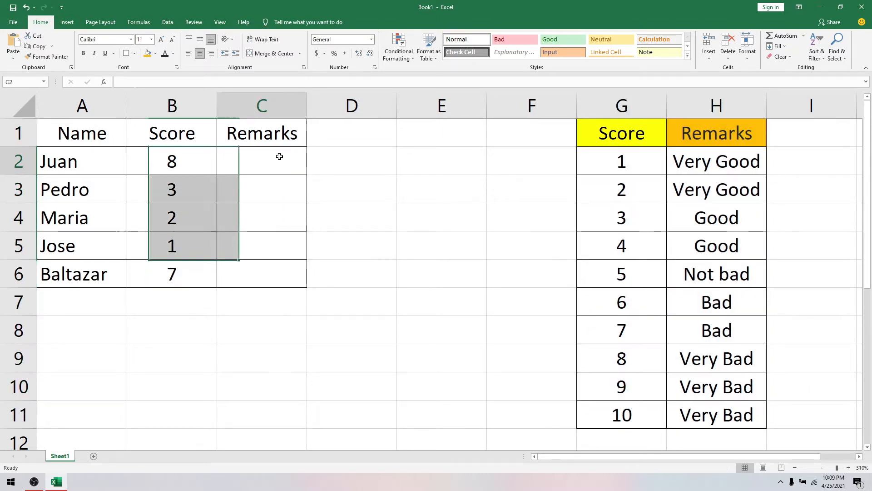
{"action": "left_click_drag", "start_coordinate": [733, 162], "coordinate": [697, 409]}
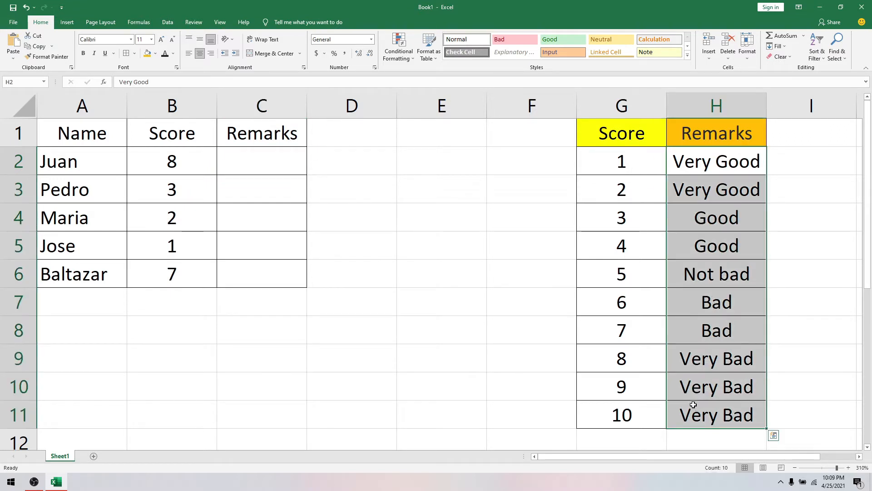
- Start a VLOOKUP formula in C2 with B2 as the lookup value and G2:H11 as the table array
{"action": "left_click", "coordinate": [268, 167]}
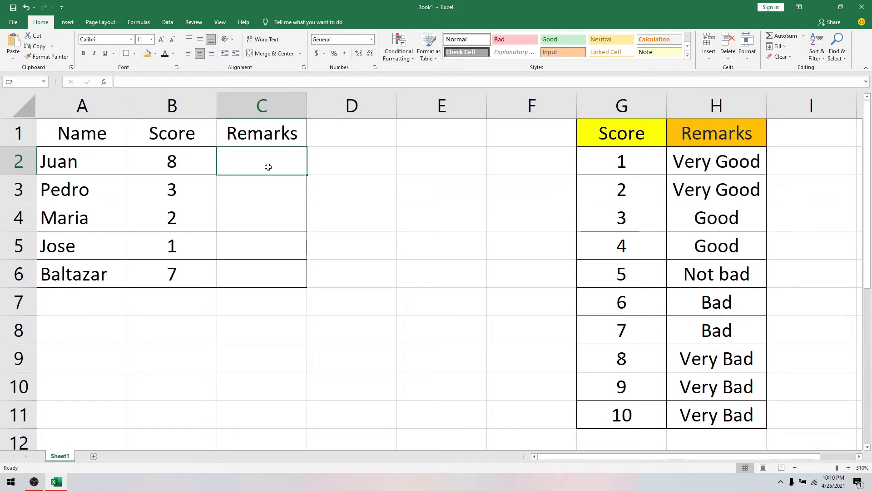
{"action": "type", "text": "="}
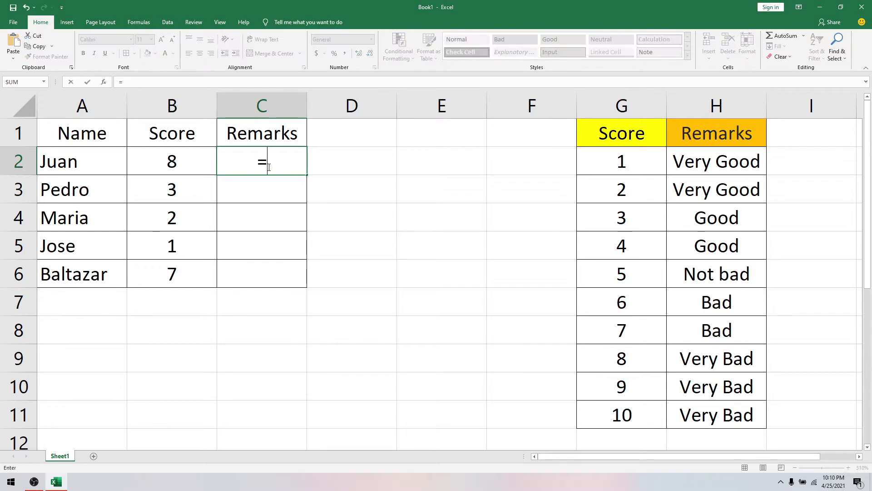
{"action": "type", "text": "v"}
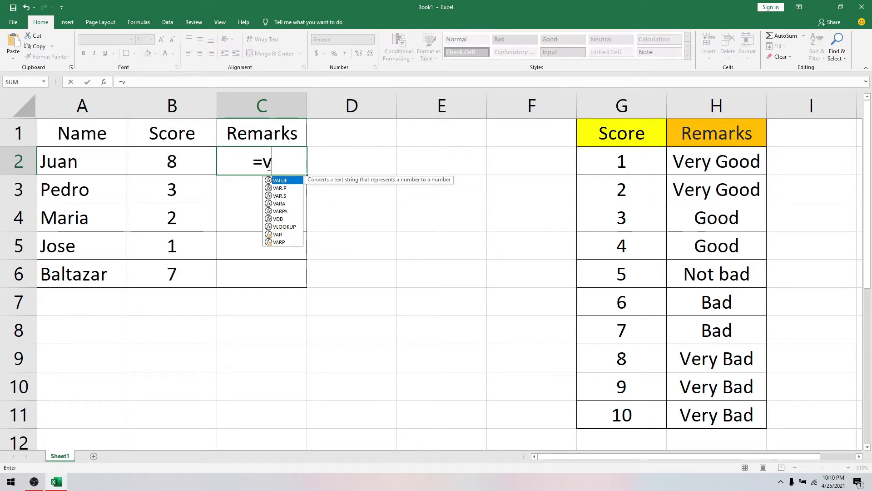
{"action": "type", "text": "lookup("}
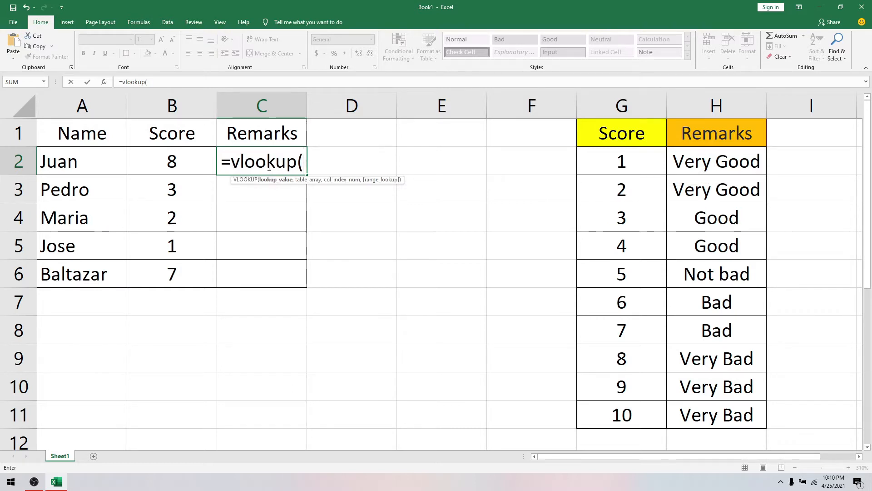
{"action": "left_click", "coordinate": [195, 165]}
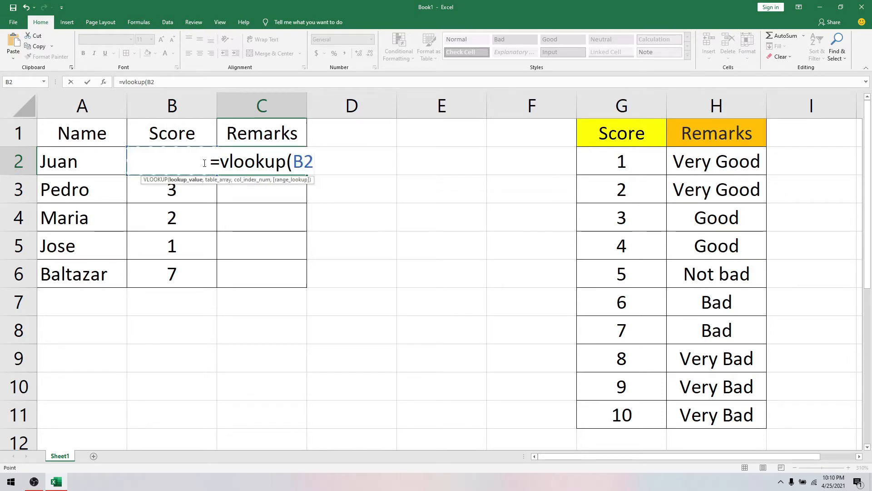
{"action": "type", "text": ","}
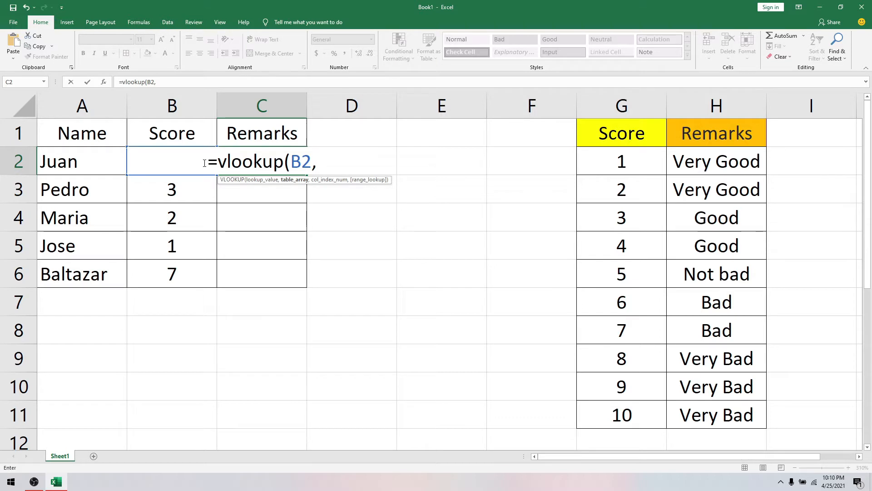
{"action": "left_click_drag", "start_coordinate": [627, 169], "coordinate": [724, 411]}
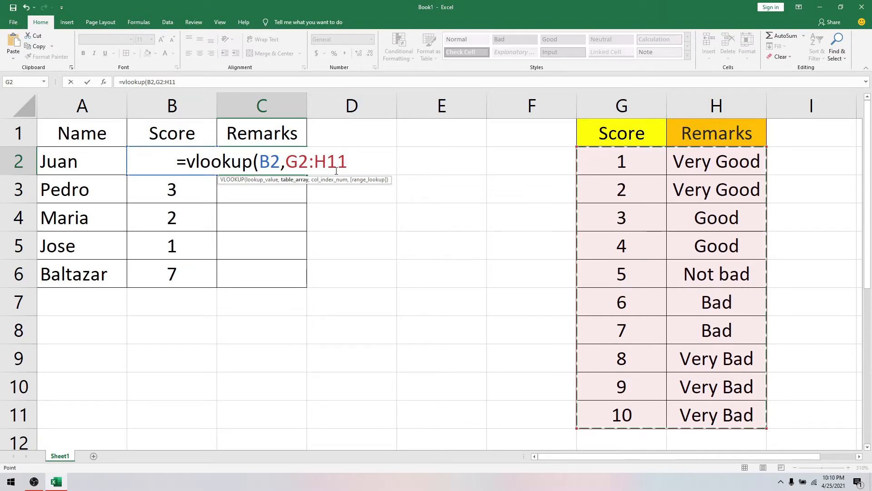
- Make the table array in the C2 formula absolute, as $G$2:$H$11
{"action": "left_click_drag", "start_coordinate": [347, 162], "coordinate": [286, 162]}
{"action": "left_click", "coordinate": [292, 162]}
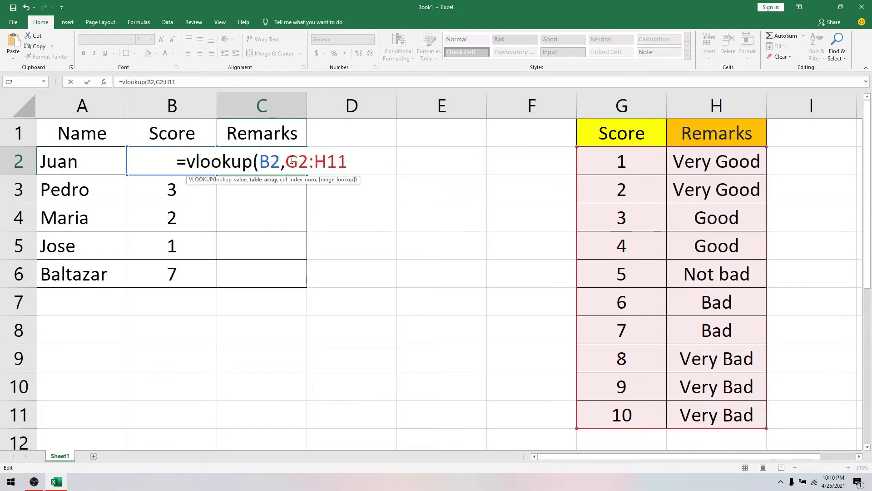
{"action": "type", "text": "$G"}
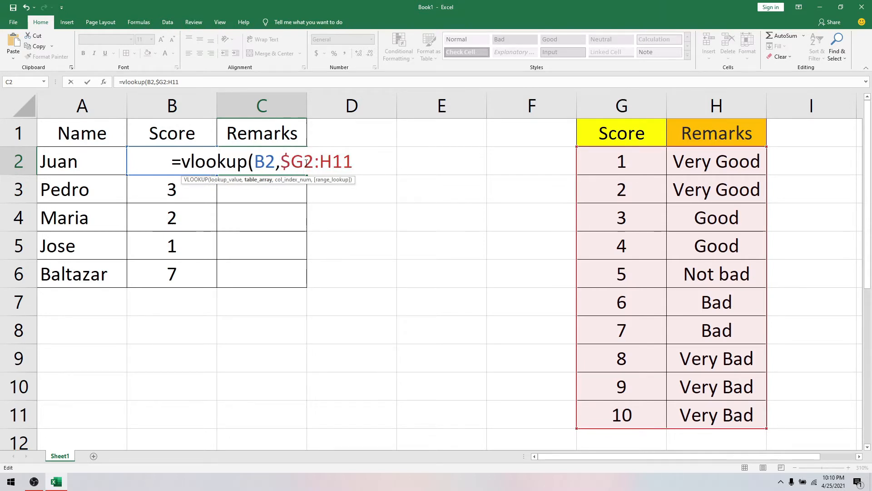
{"action": "type", "text": "$"}
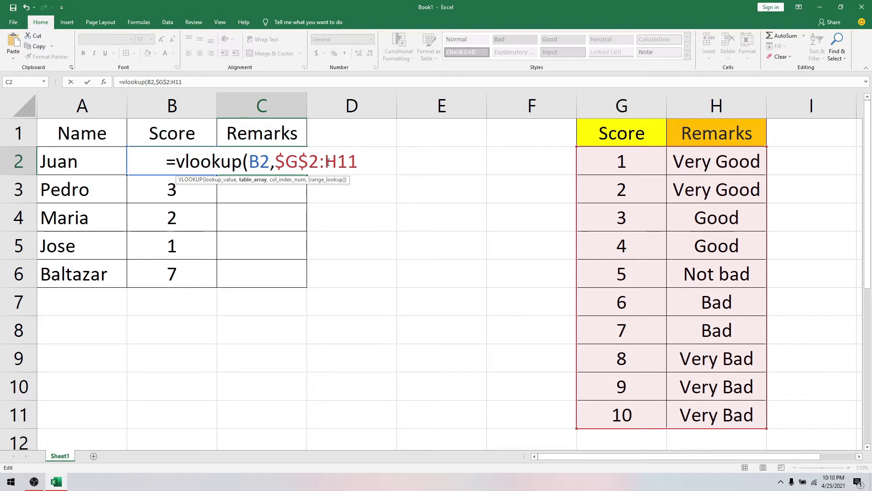
{"action": "left_click", "coordinate": [328, 163]}
{"action": "type", "text": "$"}
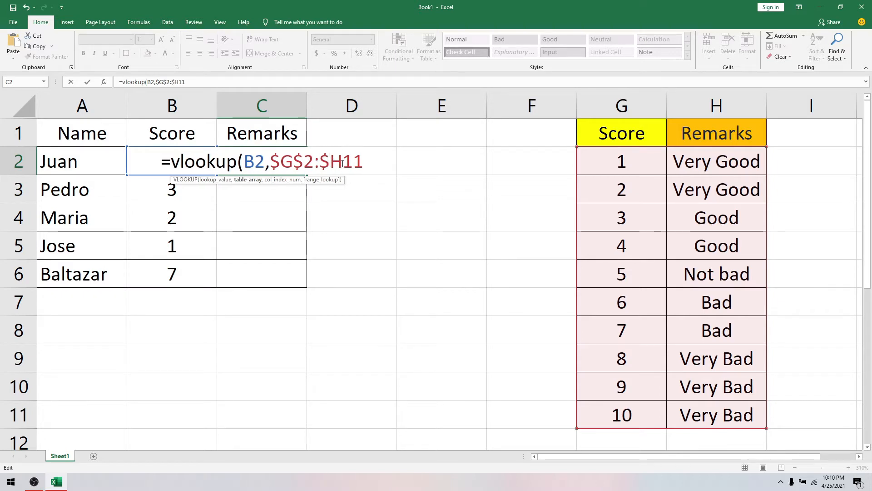
{"action": "left_click", "coordinate": [343, 162]}
{"action": "type", "text": "$11"}
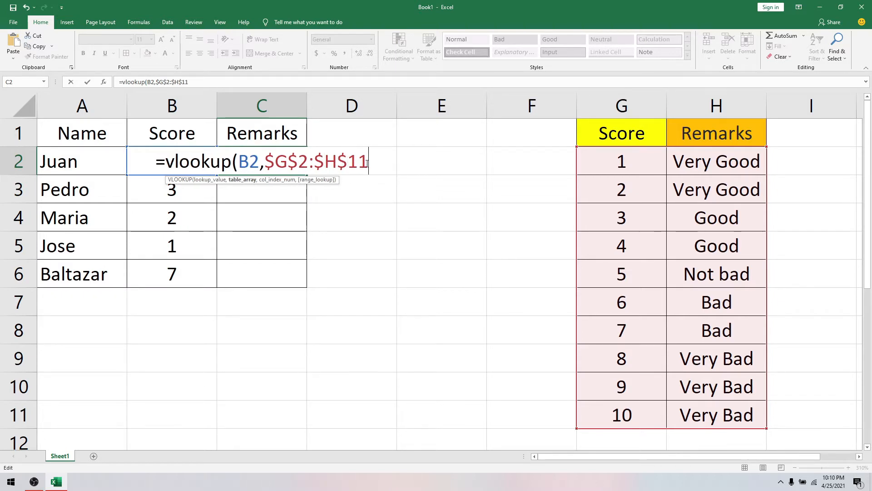
- Complete the C2 formula with column index 2 and a closing parenthesis, giving =vlookup(B2,$G$2:$H$11,2), and enter it
{"action": "type", "text": ")"}
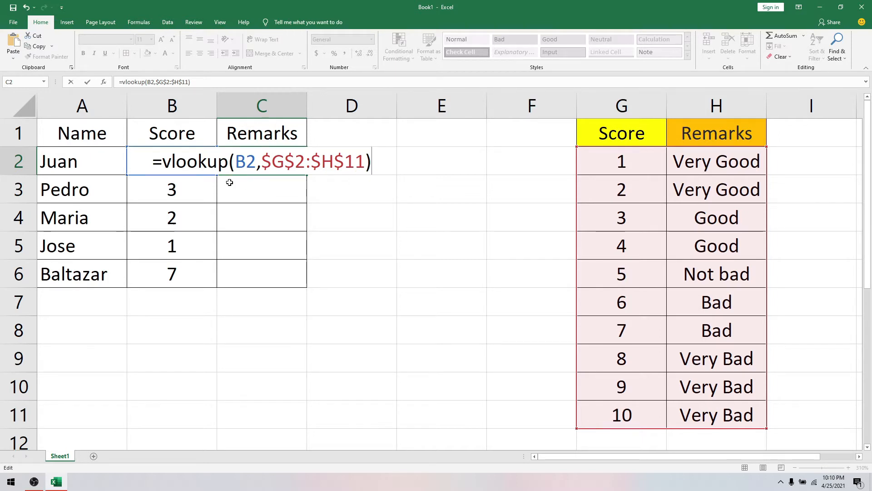
{"action": "left_click_drag", "start_coordinate": [256, 161], "coordinate": [236, 161]}
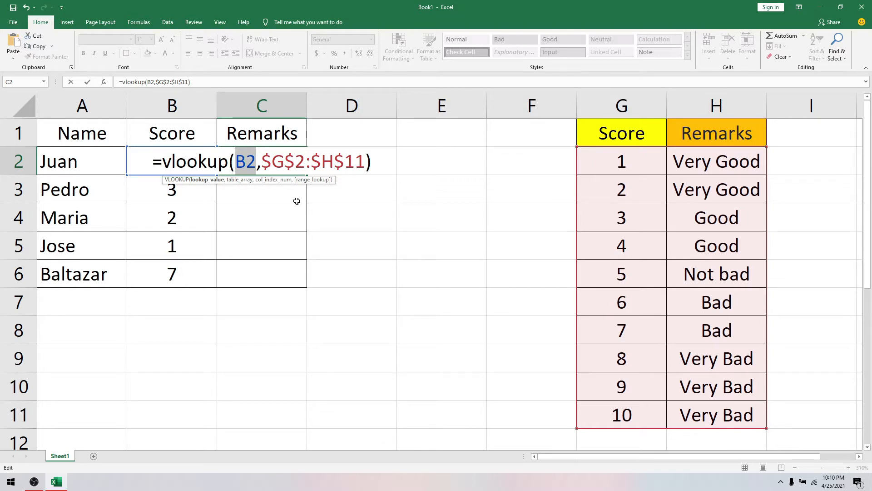
{"action": "left_click_drag", "start_coordinate": [364, 161], "coordinate": [272, 161]}
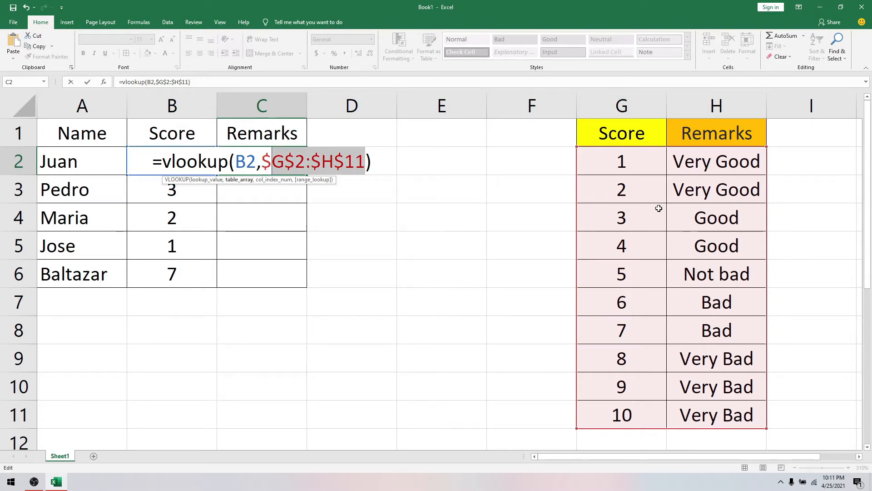
{"action": "left_click", "coordinate": [368, 163]}
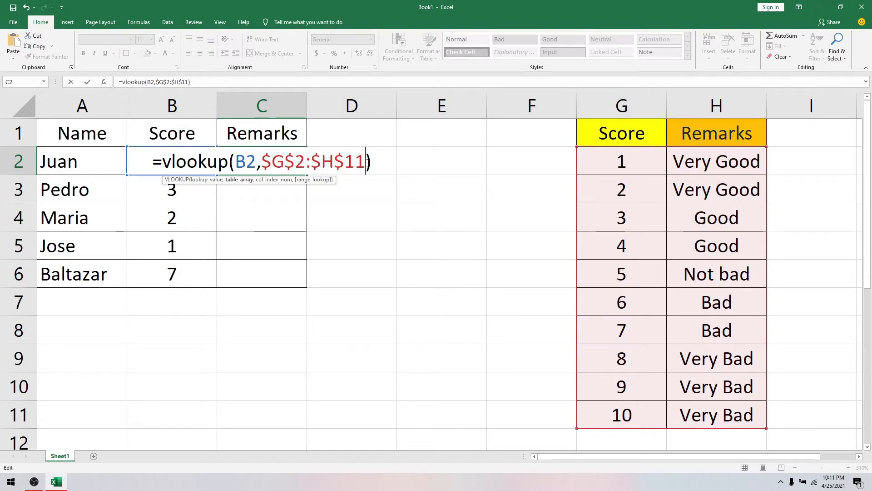
{"action": "type", "text": ","}
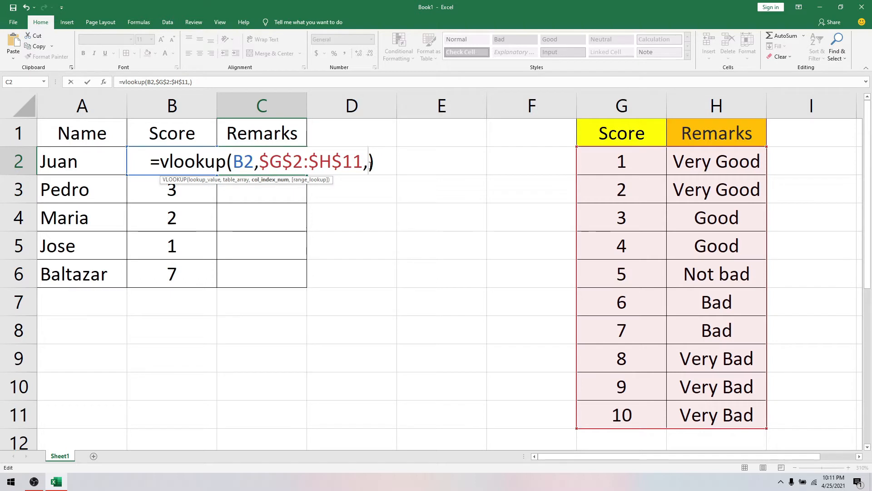
{"action": "type", "text": "2"}
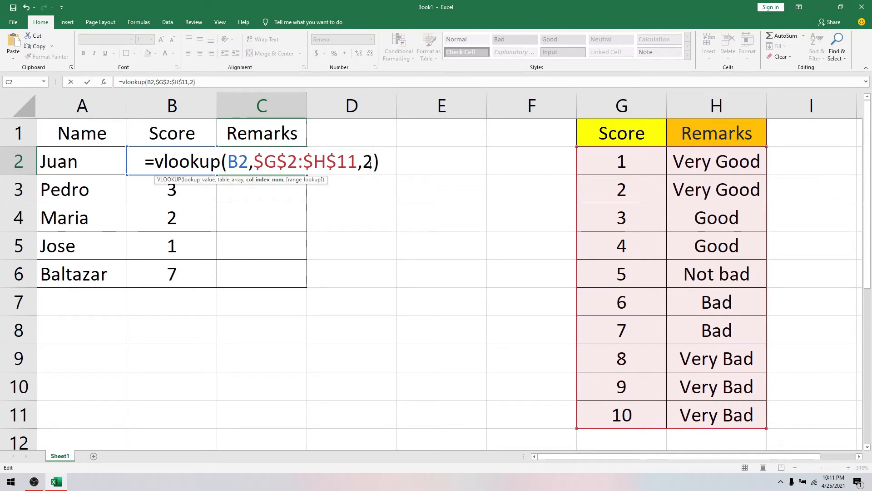
{"action": "key", "text": "Return"}
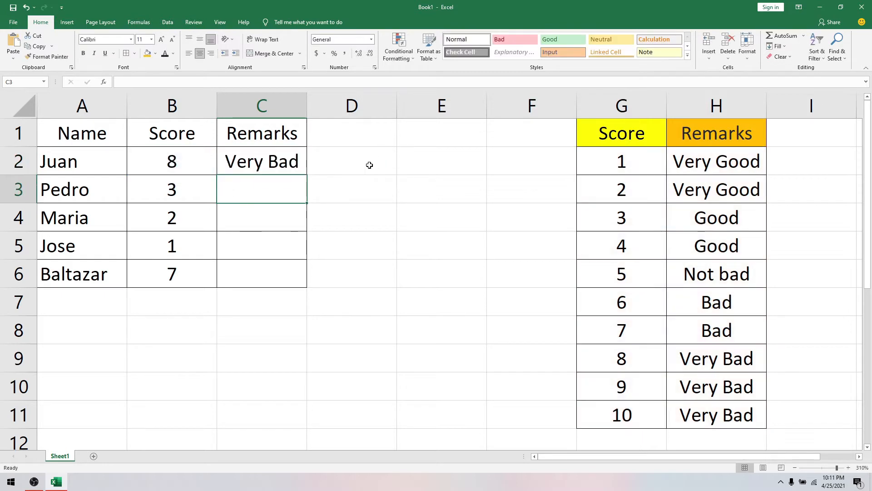
- Fill the C2 formula down through C6 and check the lookup value and table array references in C5
{"action": "left_click", "coordinate": [291, 165]}
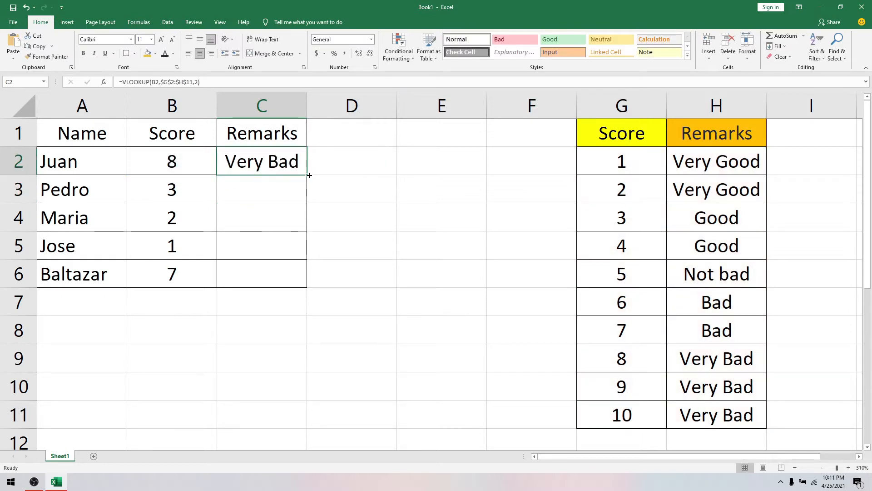
{"action": "left_click_drag", "start_coordinate": [309, 175], "coordinate": [304, 282]}
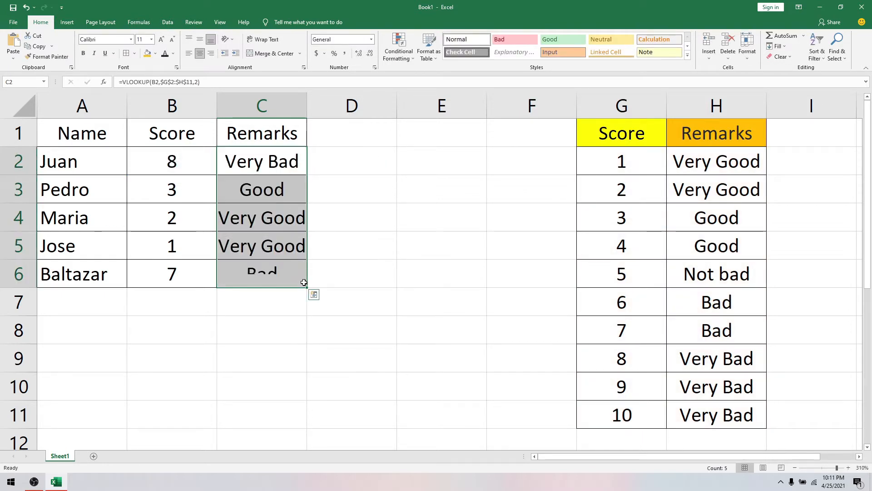
{"action": "double_click", "coordinate": [267, 244]}
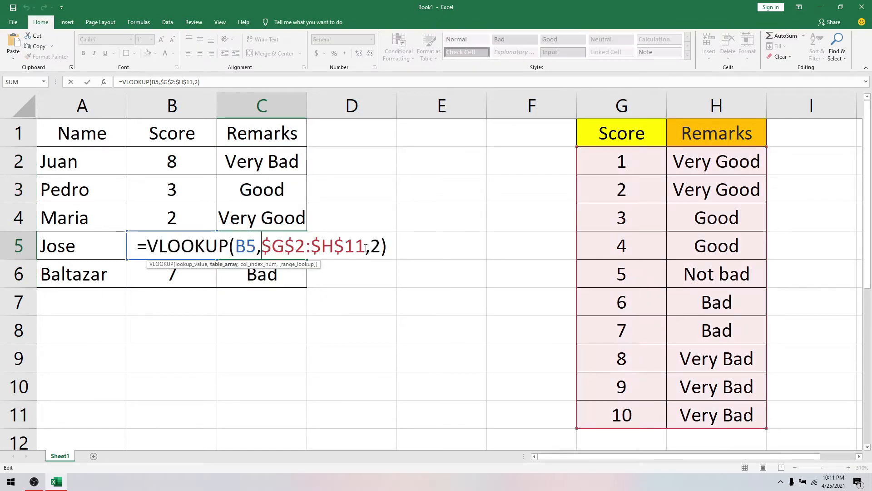
{"action": "left_click_drag", "start_coordinate": [367, 248], "coordinate": [262, 248]}
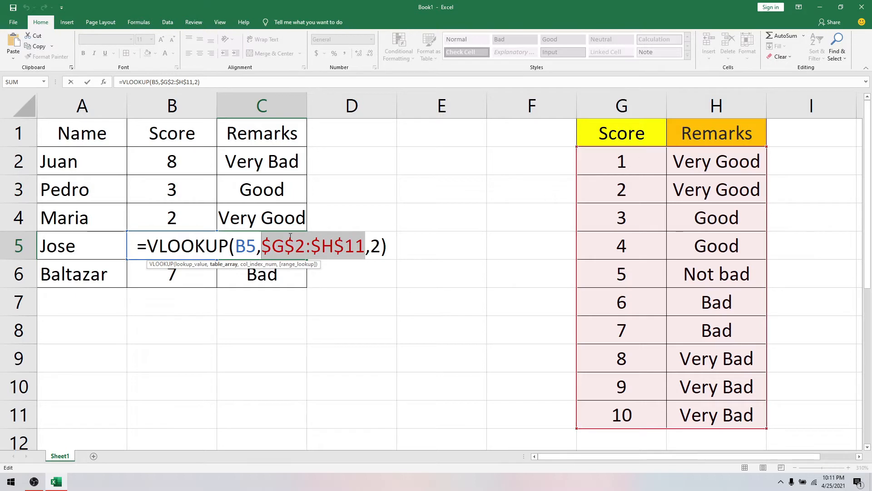
{"action": "left_click_drag", "start_coordinate": [256, 246], "coordinate": [236, 246]}
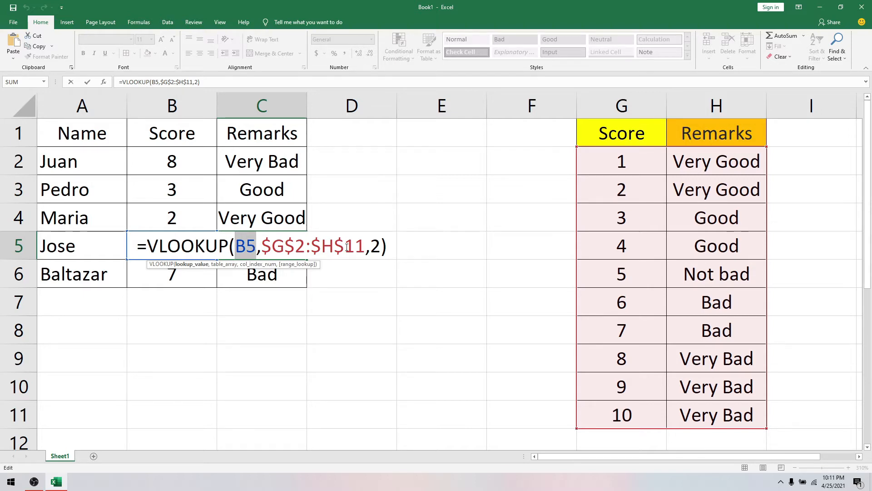
{"action": "key", "text": "ctrl+Return"}
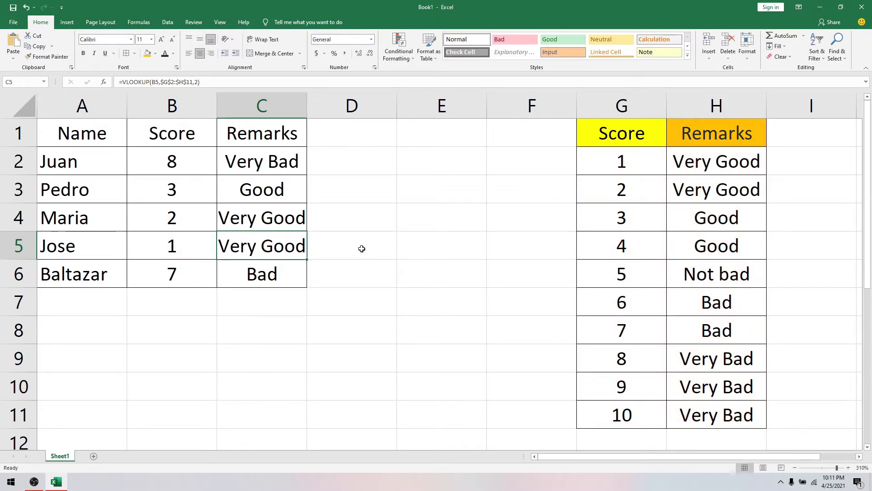
- Test the lookup by setting the score in B3 to 9 and the score in B5 to 7
{"action": "left_click", "coordinate": [264, 155]}
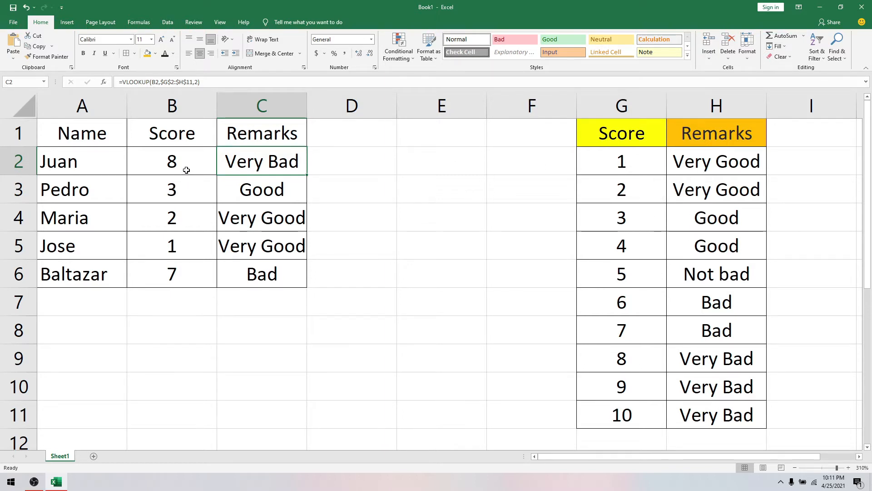
{"action": "left_click", "coordinate": [176, 191]}
{"action": "type", "text": "9"}
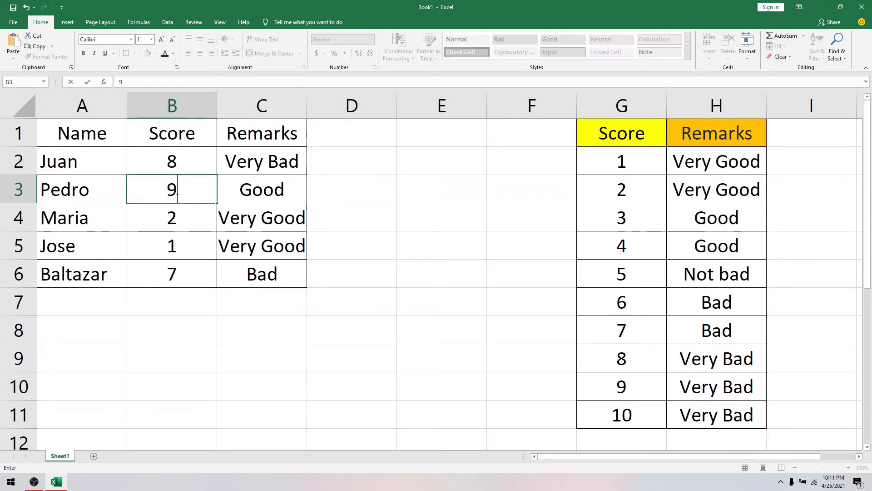
{"action": "key", "text": "Return"}
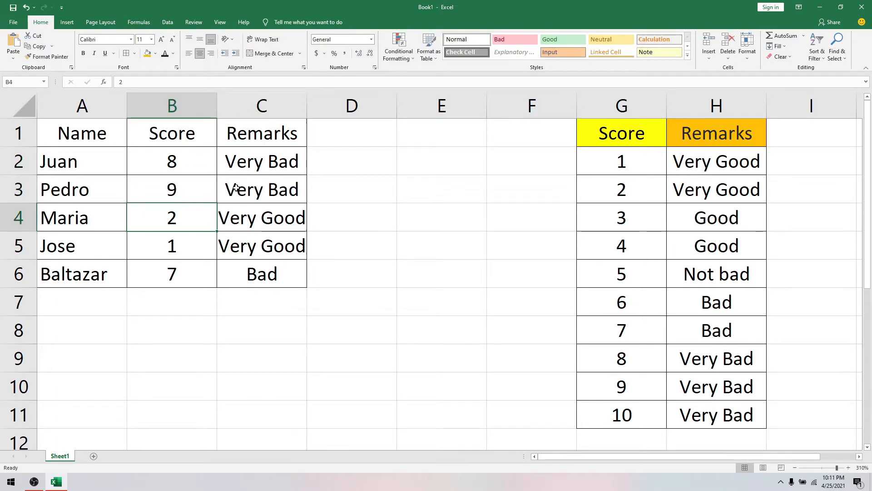
{"action": "left_click", "coordinate": [186, 242]}
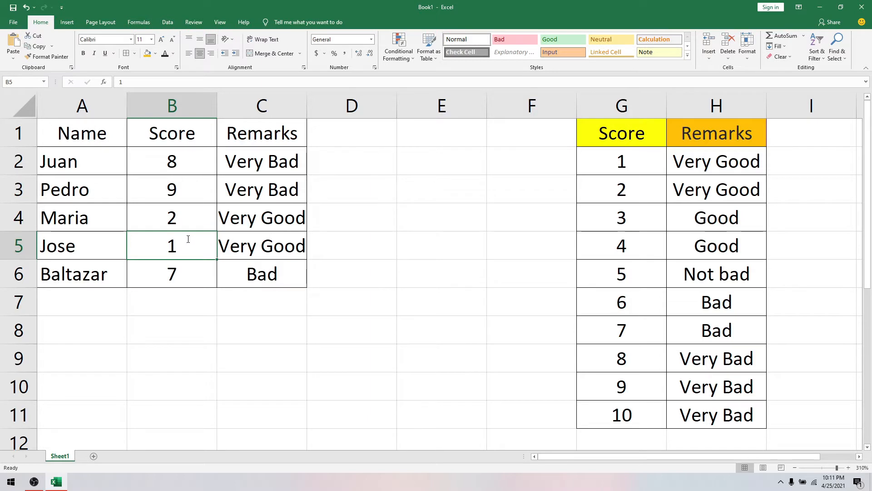
{"action": "type", "text": "7"}
{"action": "key", "text": "Return"}
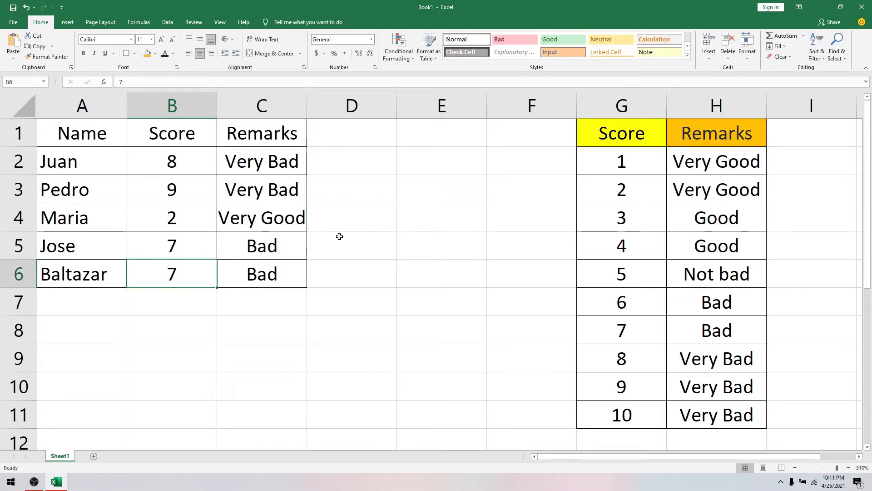
- Test the lookup with new scores: set B4 to 5, B5 to 4 and B2 to 1
{"action": "left_click", "coordinate": [194, 223]}
{"action": "type", "text": "5"}
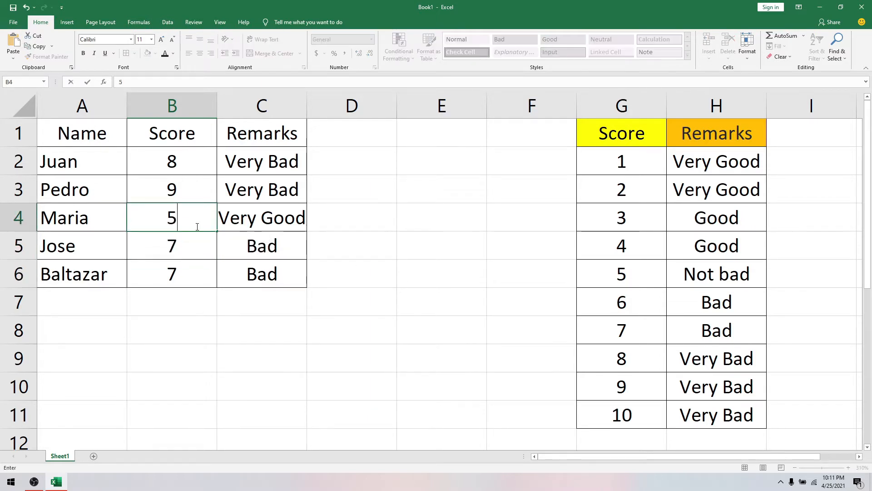
{"action": "key", "text": "Return"}
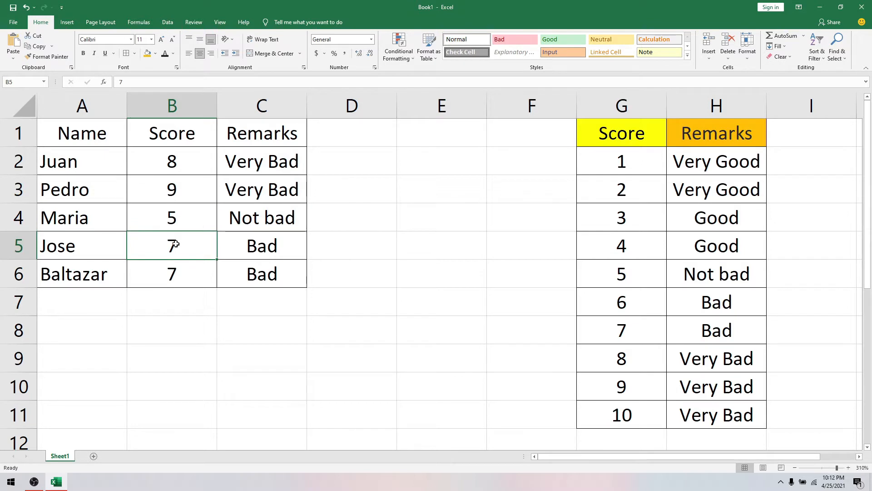
{"action": "type", "text": "4"}
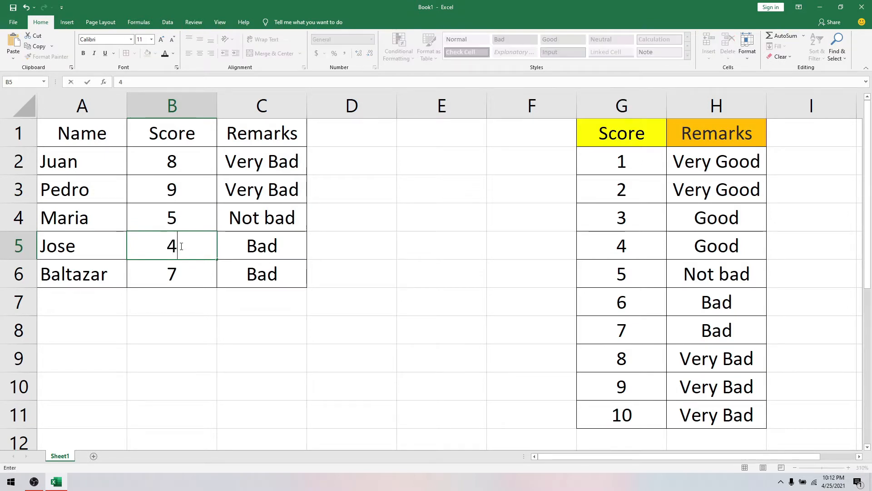
{"action": "key", "text": "Return"}
{"action": "left_click", "coordinate": [176, 160]}
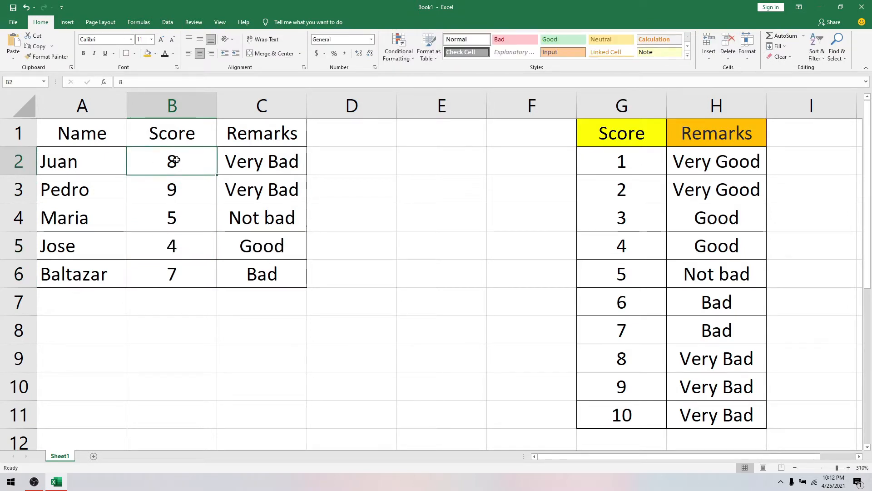
{"action": "type", "text": "1"}
{"action": "key", "text": "Return"}
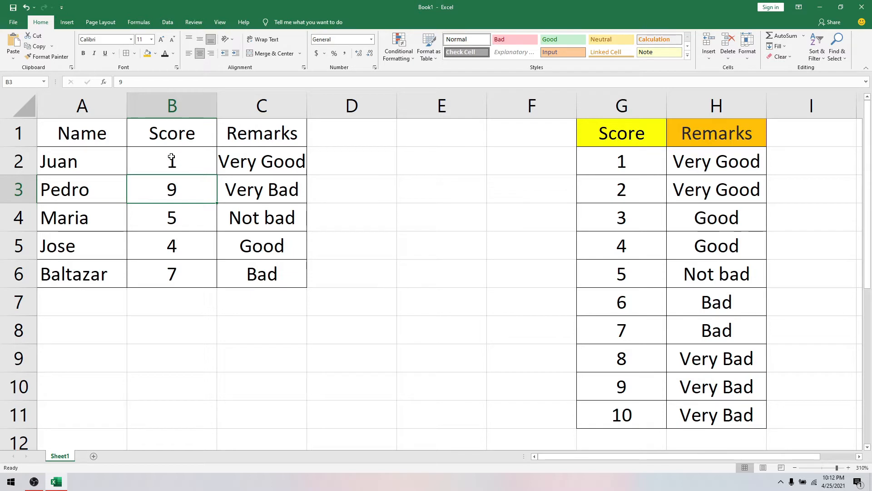
- Examine the absolute table array in the C2 formula and the score and remarks table it refers to
{"action": "left_click", "coordinate": [277, 167]}
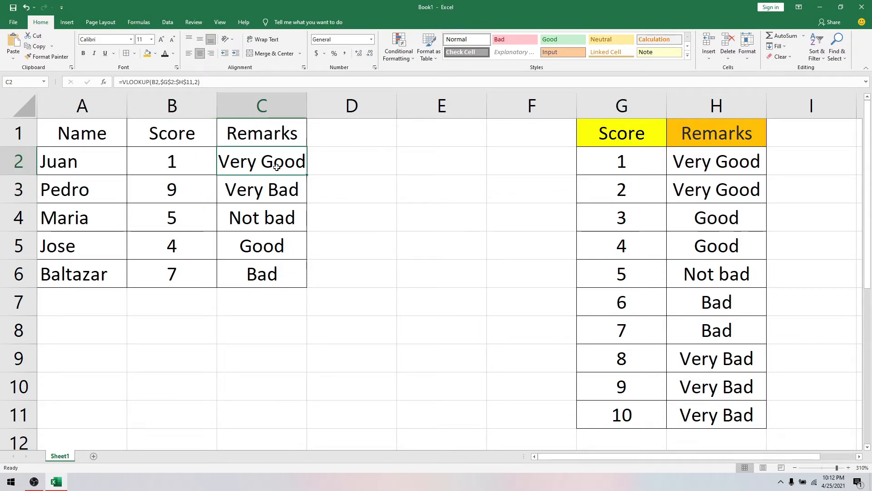
{"action": "mouse_move", "coordinate": [307, 175]}
{"action": "left_mouse_down"}
{"action": "mouse_move", "coordinate": [309, 200]}
{"action": "mouse_move", "coordinate": [308, 172]}
{"action": "left_mouse_up"}
{"action": "double_click", "coordinate": [293, 166]}
{"action": "left_click_drag", "start_coordinate": [366, 169], "coordinate": [261, 171]}
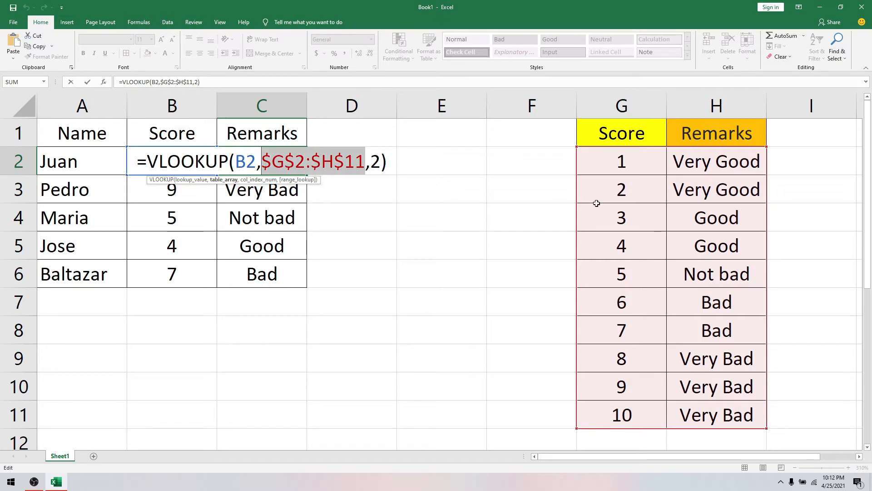
{"action": "left_click", "coordinate": [589, 158]}
{"action": "left_click_drag", "start_coordinate": [588, 158], "coordinate": [728, 392]}
{"action": "key", "text": "Return"}
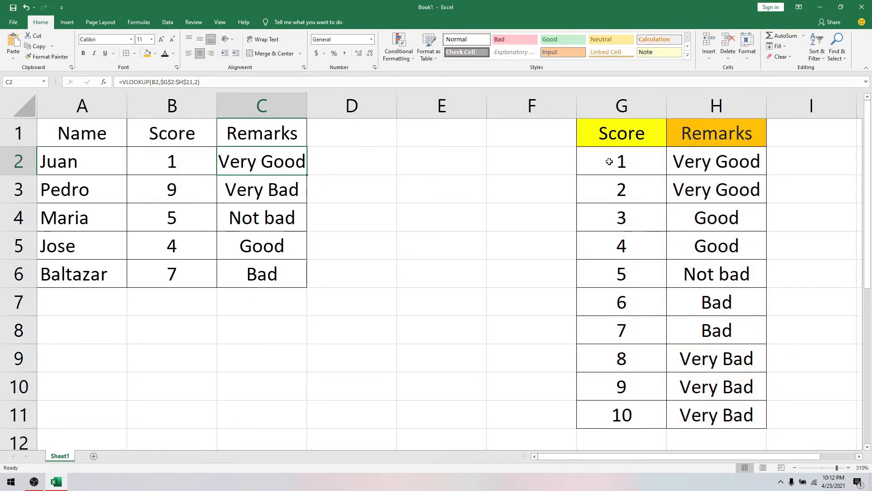
{"action": "left_click_drag", "start_coordinate": [609, 159], "coordinate": [733, 409]}
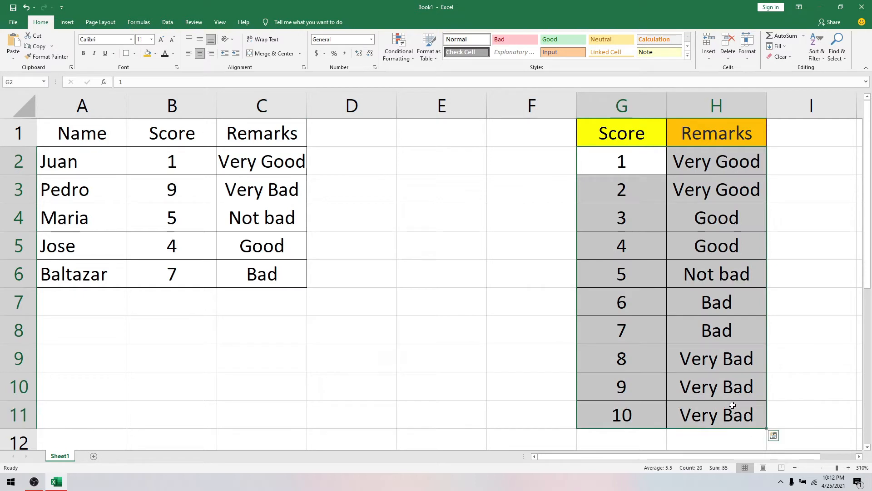
{"action": "left_click", "coordinate": [272, 161]}
{"action": "double_click", "coordinate": [272, 162]}
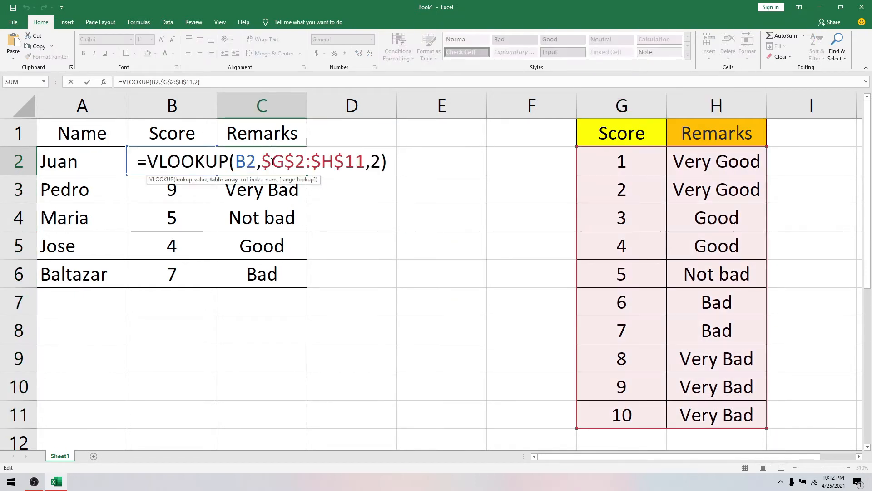
{"action": "left_click", "coordinate": [432, 174]}
- Enter =vlookup(B2,G2:H11,2) in D2 with a relative table array and fill it down through D6
{"action": "left_click", "coordinate": [376, 166]}
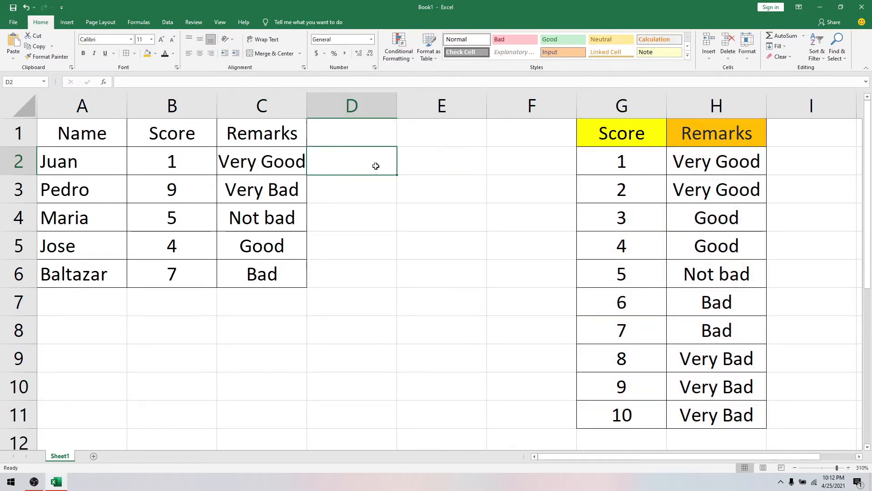
{"action": "type", "text": "=v"}
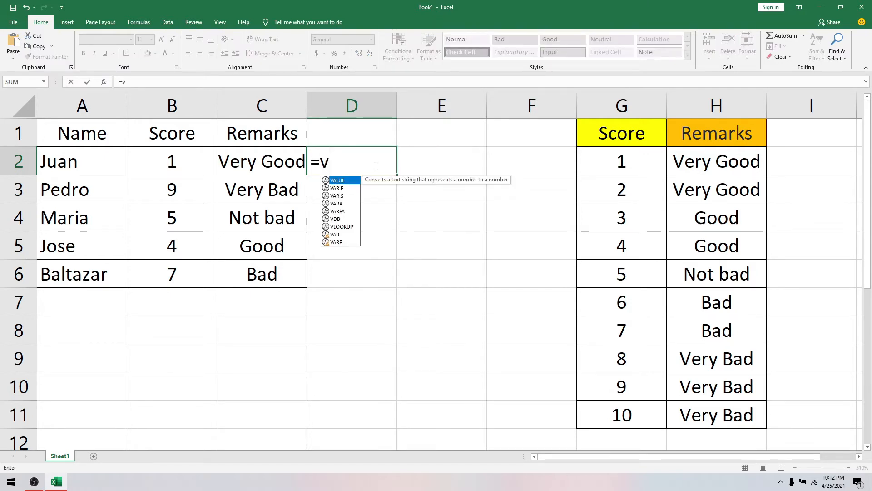
{"action": "type", "text": "lookup("}
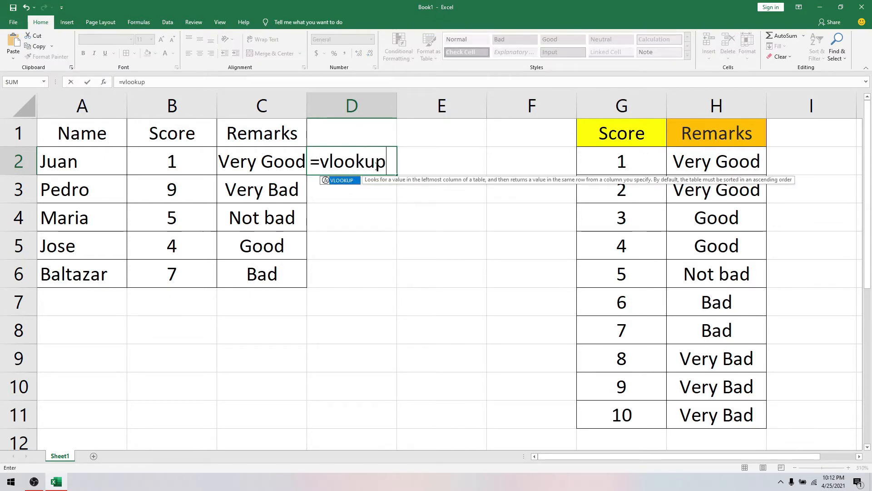
{"action": "left_click", "coordinate": [204, 164]}
{"action": "type", "text": ","}
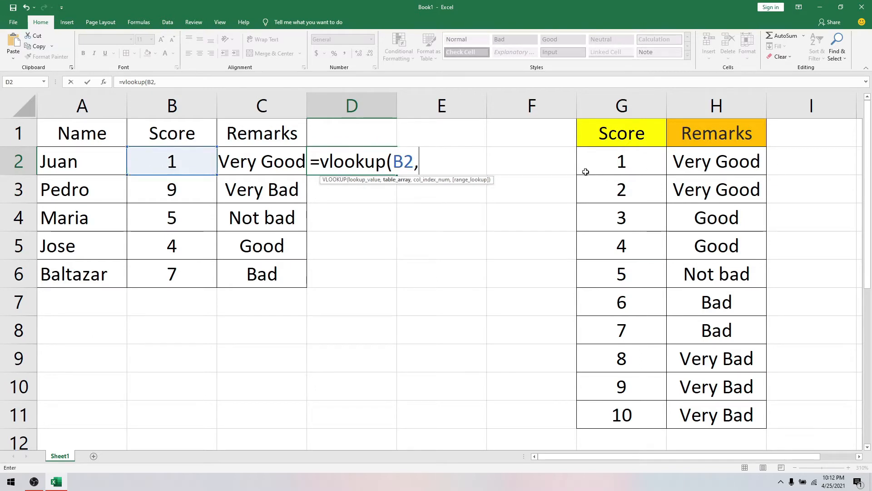
{"action": "left_click_drag", "start_coordinate": [586, 169], "coordinate": [734, 415]}
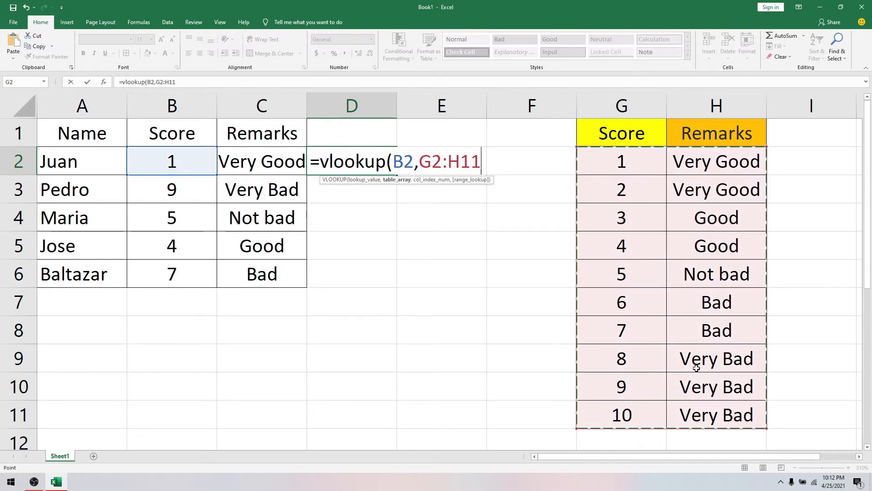
{"action": "type", "text": ",2"}
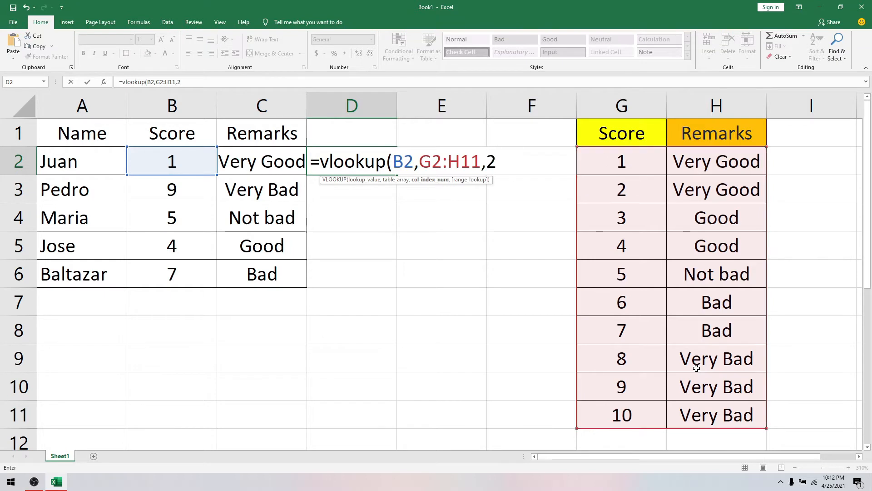
{"action": "type", "text": ")"}
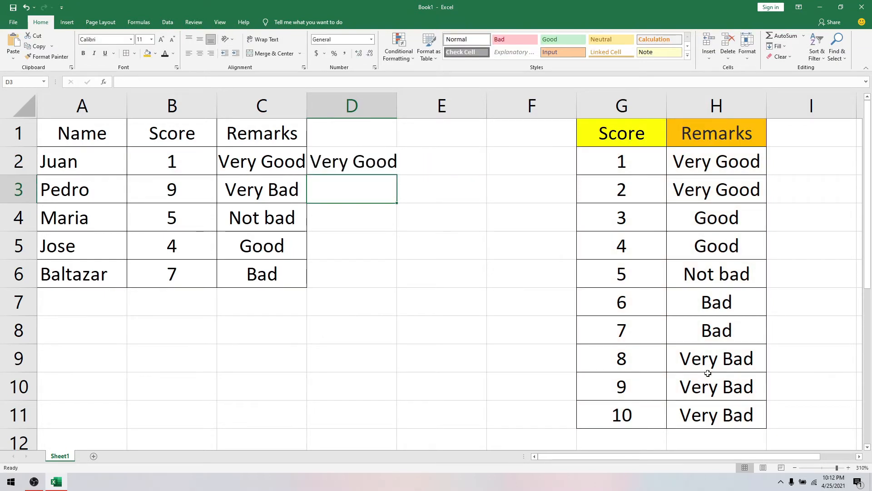
{"action": "left_click", "coordinate": [384, 164]}
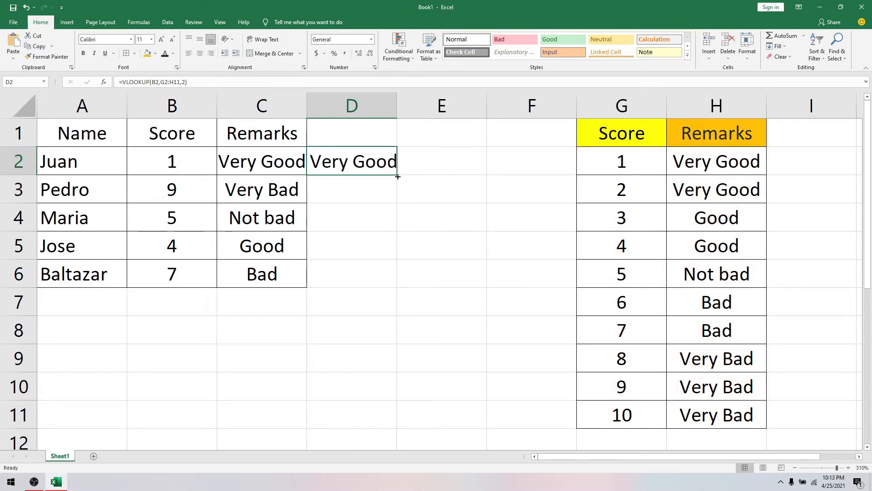
{"action": "left_click_drag", "start_coordinate": [397, 176], "coordinate": [388, 291]}
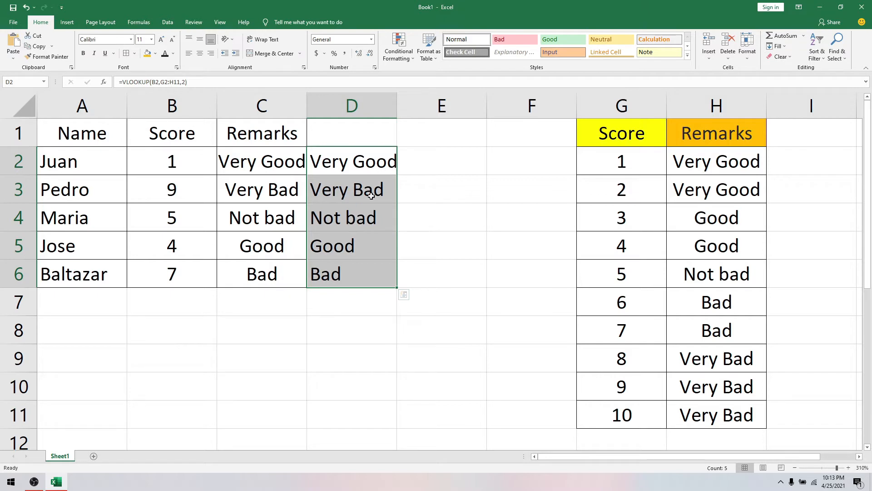
- Check how the table array reference differs between the D2 and D3 formulas
{"action": "double_click", "coordinate": [390, 167]}
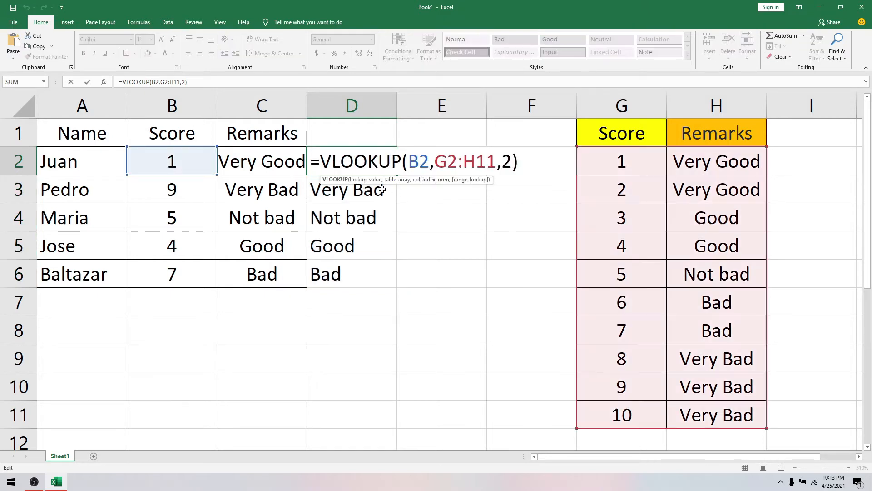
{"action": "key", "text": "Return"}
{"action": "double_click", "coordinate": [379, 185]}
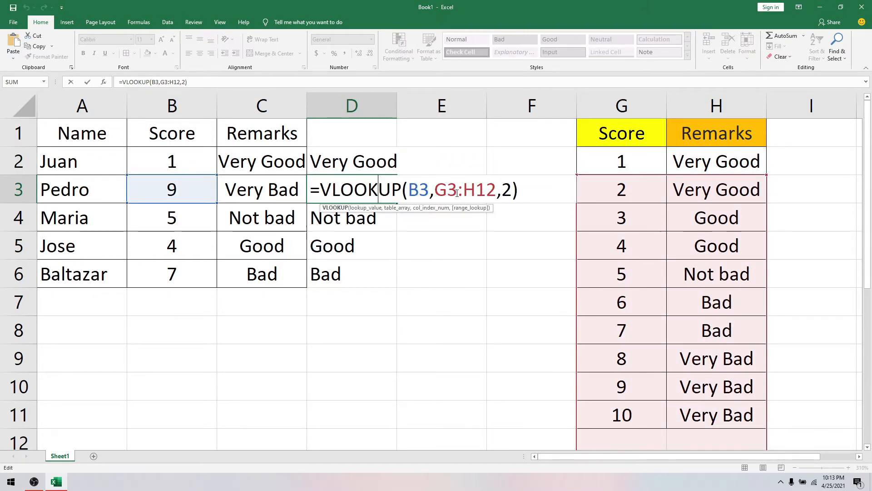
{"action": "left_click_drag", "start_coordinate": [495, 191], "coordinate": [478, 191]}
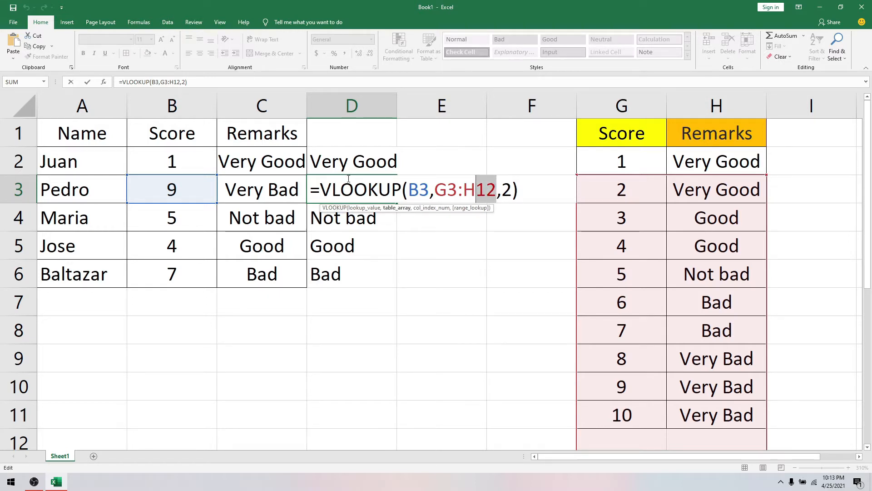
{"action": "key", "text": "Return"}
- Test both remark columns by setting the score in B3 to 1
{"action": "left_click", "coordinate": [174, 190]}
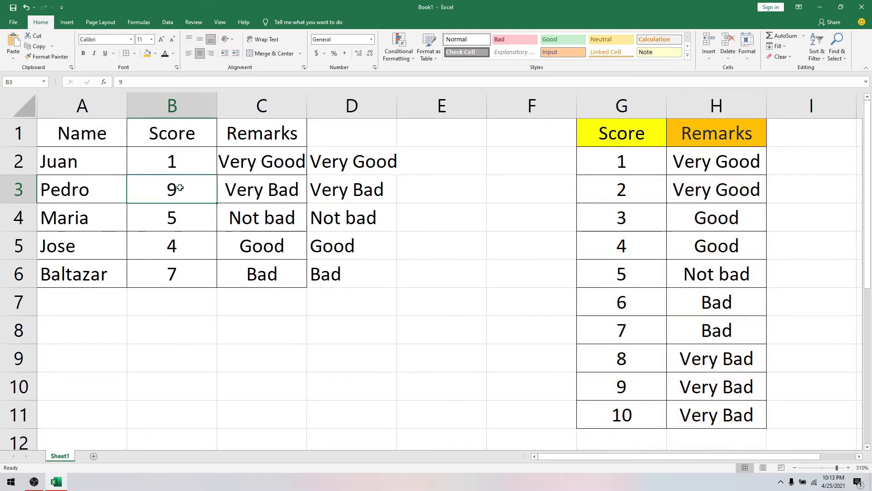
{"action": "type", "text": "1"}
{"action": "key", "text": "Return"}
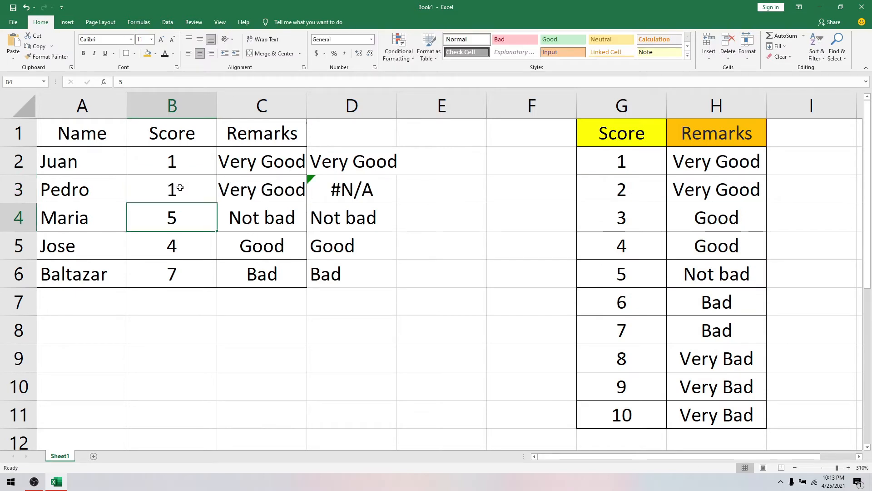
- Compare the relative table array in the D3 formula with the absolute table array in C2
{"action": "left_click", "coordinate": [338, 190]}
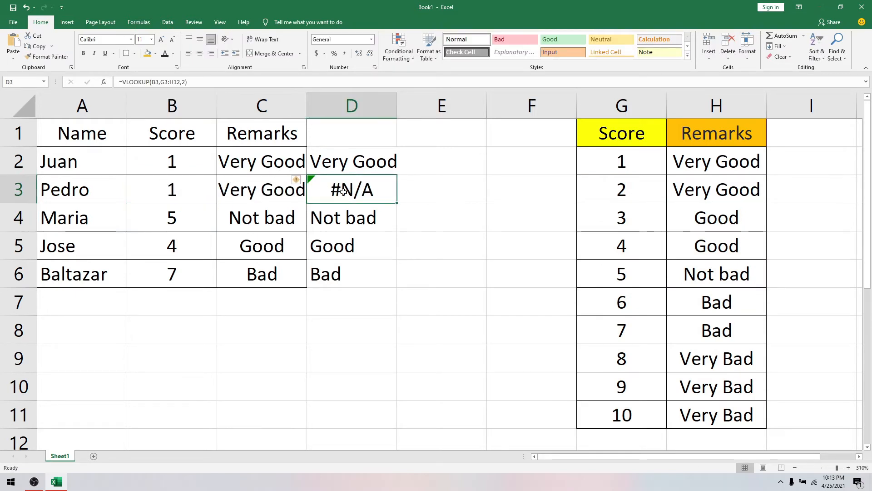
{"action": "double_click", "coordinate": [343, 191]}
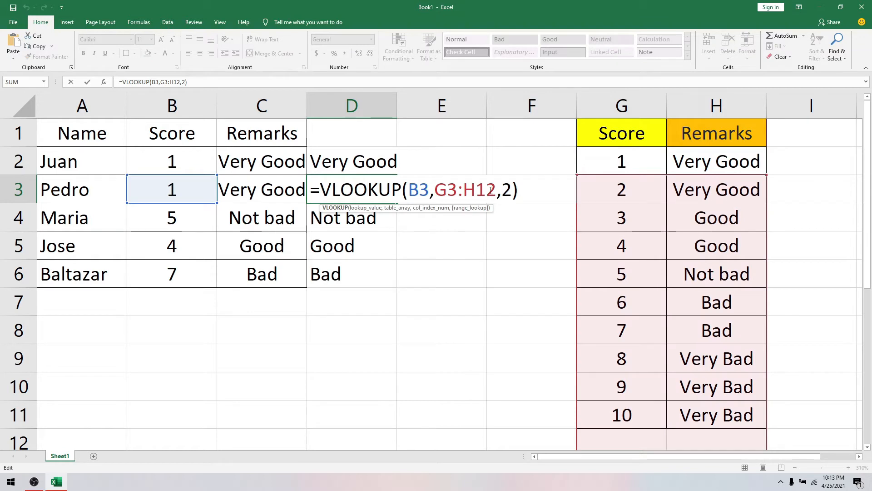
{"action": "left_click_drag", "start_coordinate": [491, 191], "coordinate": [440, 198]}
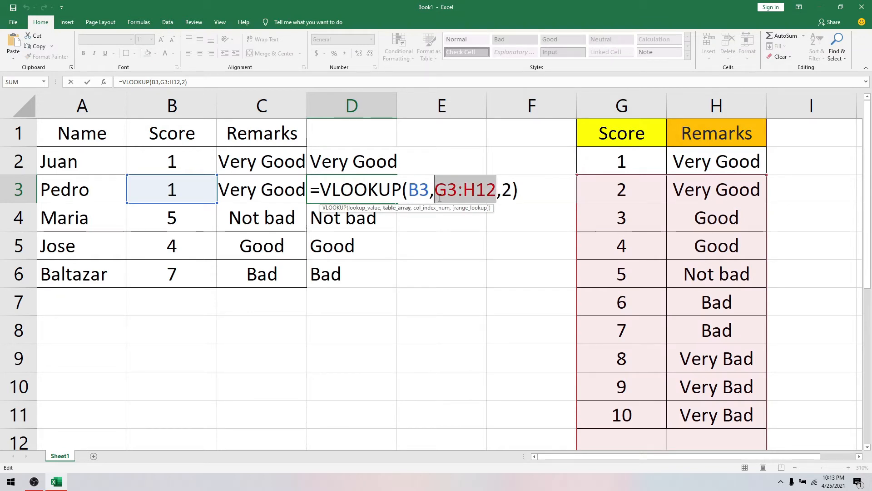
{"action": "left_click", "coordinate": [271, 160]}
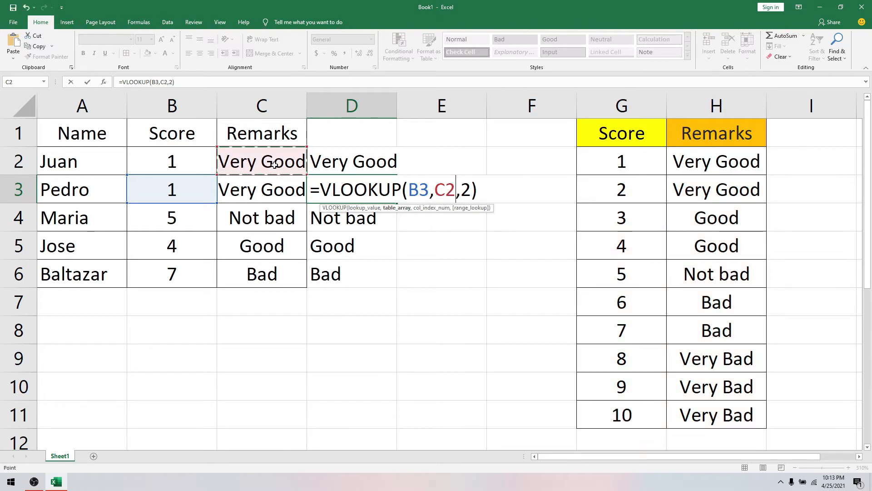
{"action": "key", "text": "Escape"}
{"action": "double_click", "coordinate": [279, 165]}
{"action": "left_click_drag", "start_coordinate": [362, 160], "coordinate": [261, 160]}
{"action": "key", "text": "Escape"}
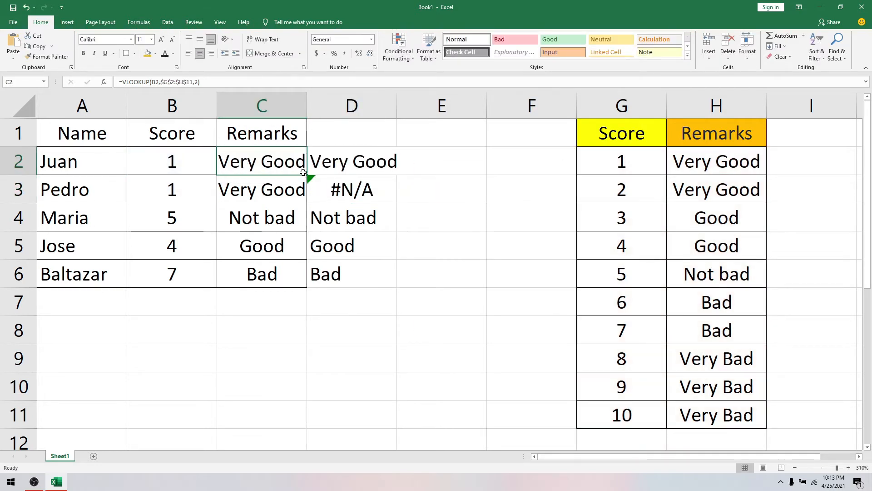
- Clear the remark formulas in C3:C6 and refill them by copying the C2 formula down through C6
{"action": "left_click_drag", "start_coordinate": [303, 178], "coordinate": [292, 275]}
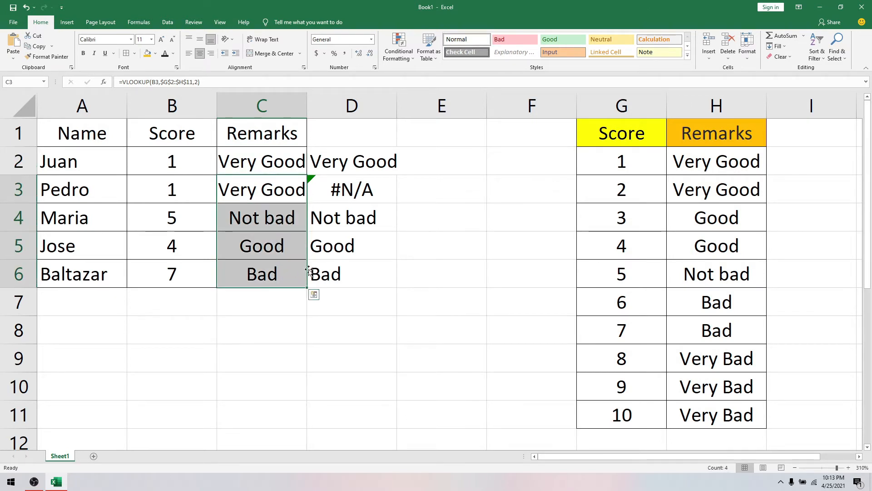
{"action": "key", "text": "Delete"}
{"action": "left_click", "coordinate": [304, 170]}
{"action": "left_click_drag", "start_coordinate": [304, 170], "coordinate": [287, 289]}
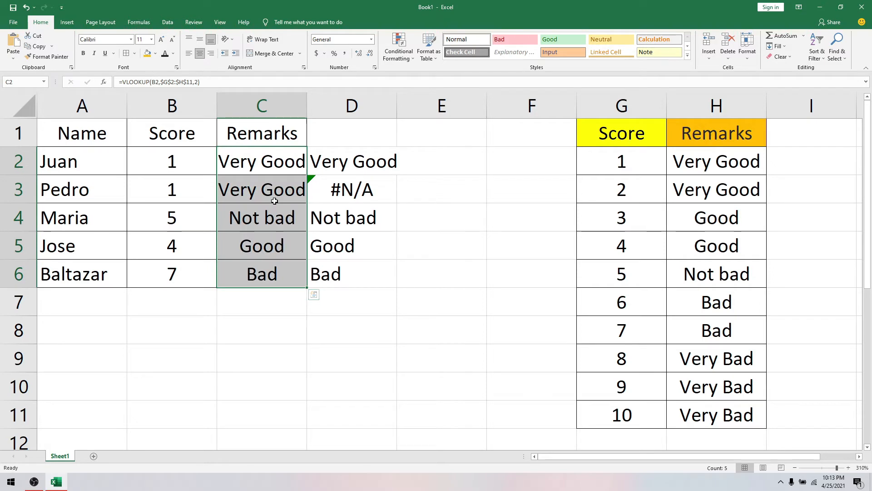
- Check the table array in the refilled C3 formula against the relative one in D2
{"action": "double_click", "coordinate": [275, 194]}
{"action": "left_click_drag", "start_coordinate": [363, 190], "coordinate": [263, 190]}
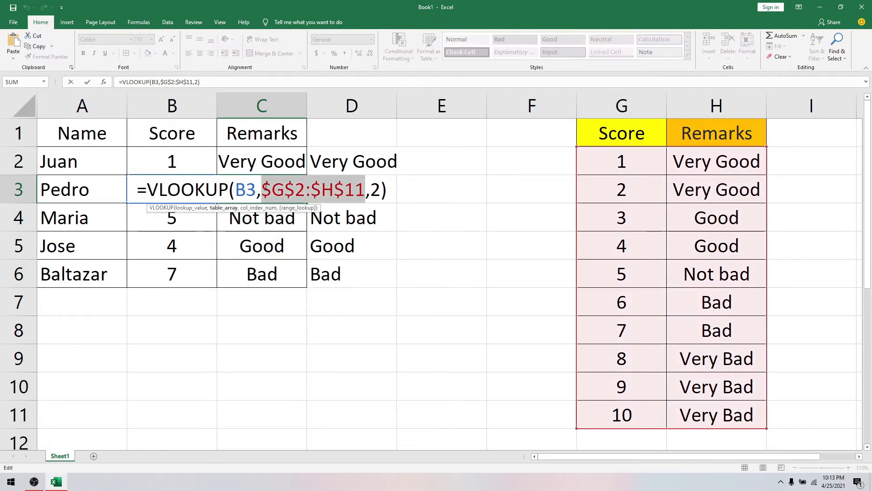
{"action": "key", "text": "Escape"}
{"action": "double_click", "coordinate": [369, 164]}
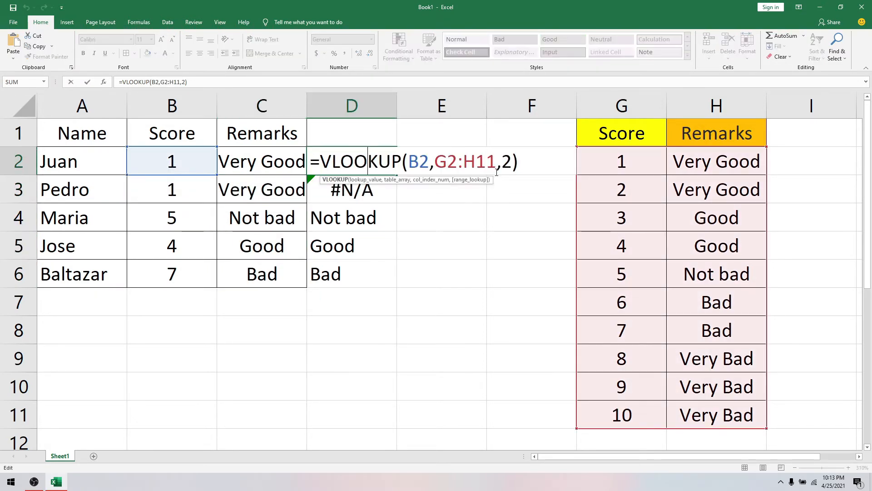
{"action": "left_click_drag", "start_coordinate": [495, 162], "coordinate": [435, 162]}
{"action": "key", "text": "Return"}
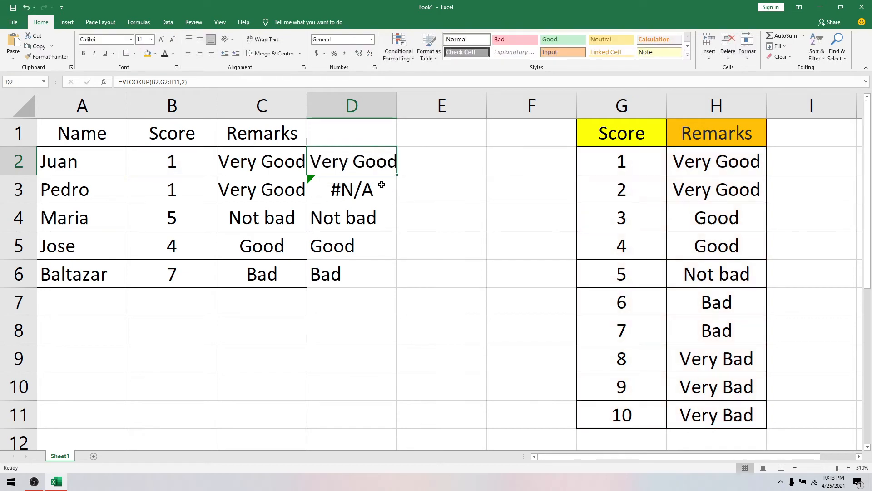
- Clear the remark formulas in D3:D6 and refill them by copying the D2 formula down through D6
{"action": "left_click_drag", "start_coordinate": [377, 189], "coordinate": [374, 273]}
{"action": "key", "text": "Delete"}
{"action": "left_click", "coordinate": [370, 171]}
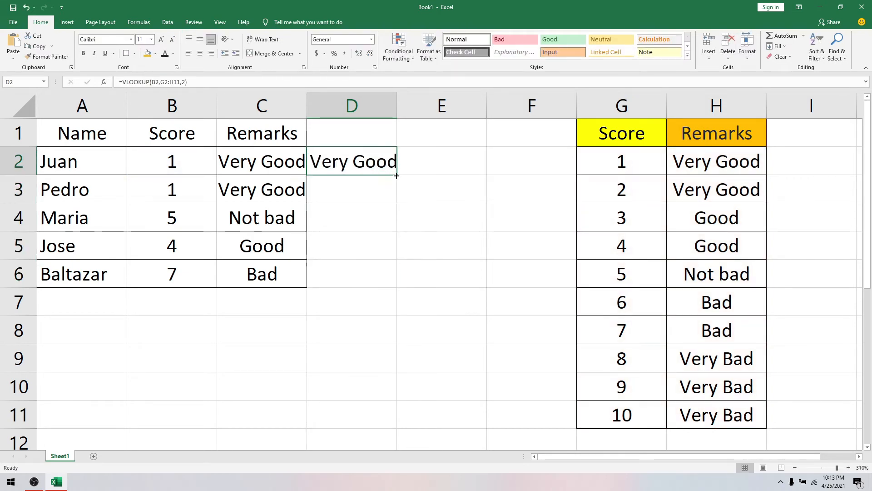
{"action": "left_click_drag", "start_coordinate": [397, 179], "coordinate": [391, 284]}
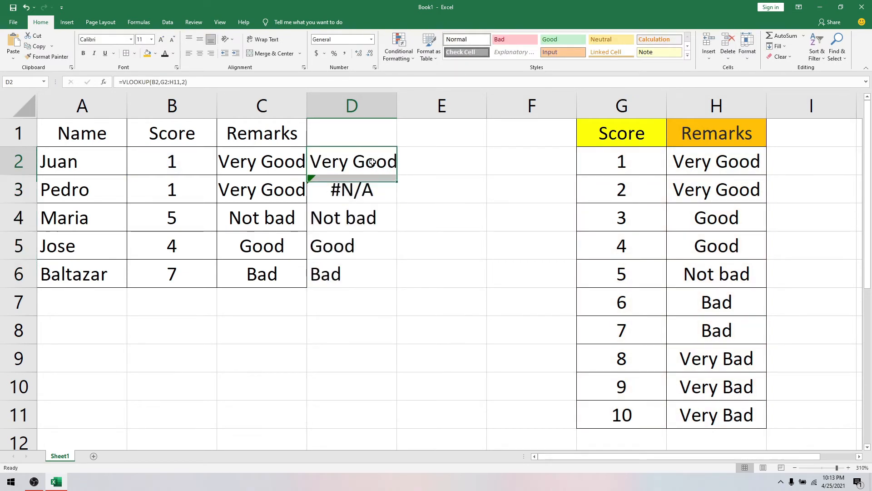
- Compare the relative table array in the D2 formula with the one in the refilled D3 formula
{"action": "double_click", "coordinate": [368, 162]}
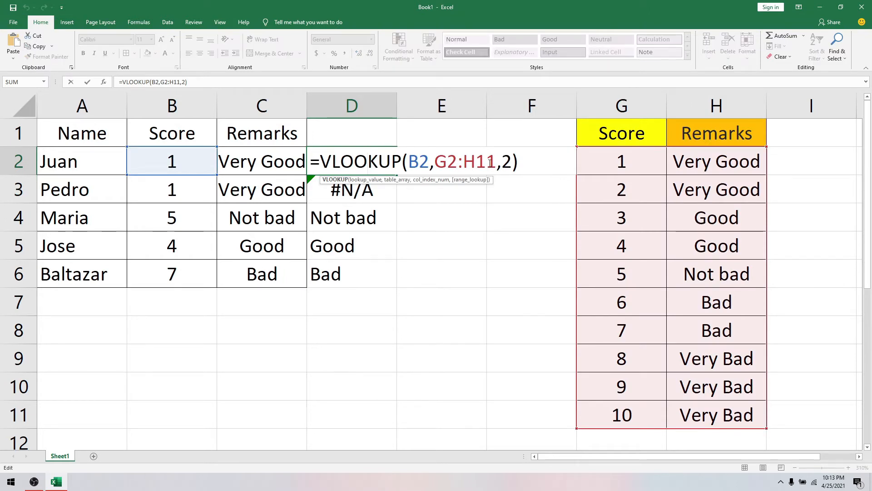
{"action": "left_click", "coordinate": [367, 162]}
{"action": "key", "text": "Return"}
{"action": "double_click", "coordinate": [368, 190]}
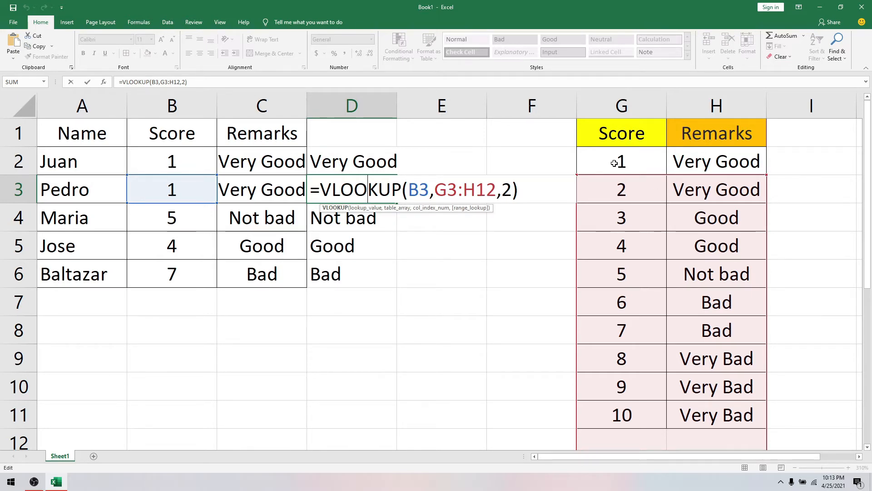
{"action": "key", "text": "ctrl+Return"}
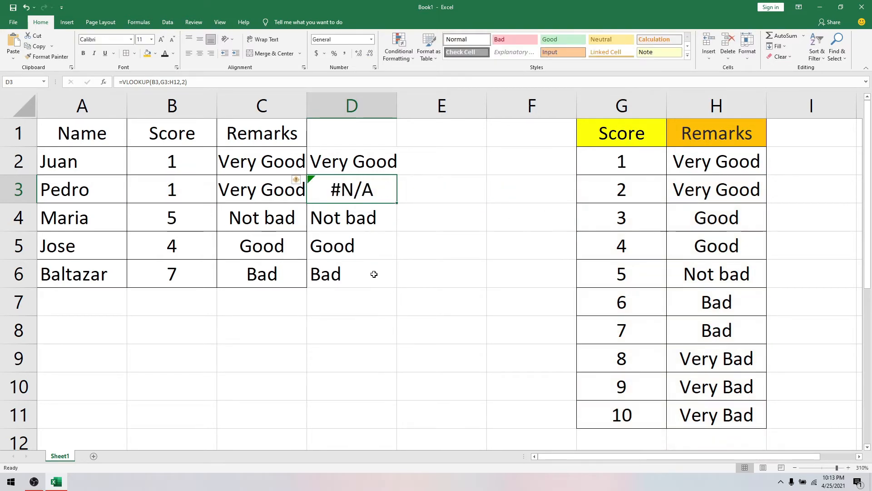
- Delete all the relative-range remark formulas in D2:D6
{"action": "left_click", "coordinate": [378, 263]}
{"action": "left_click_drag", "start_coordinate": [377, 262], "coordinate": [358, 192]}
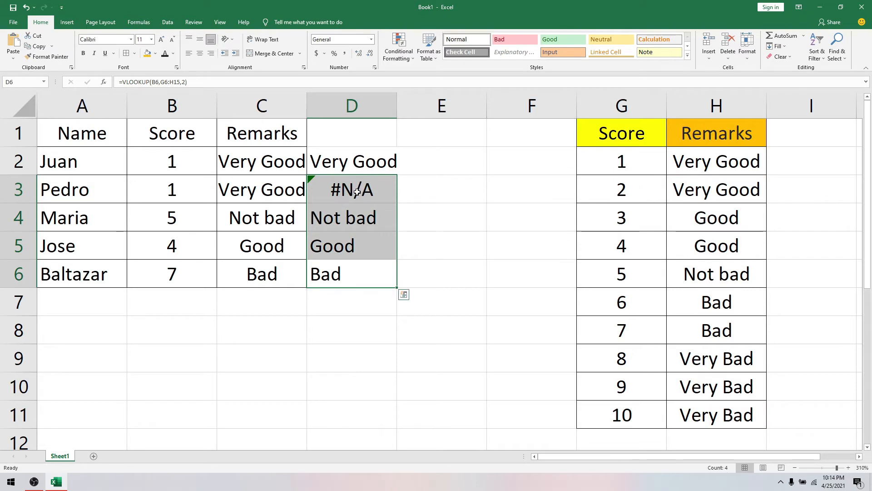
{"action": "key", "text": "Delete"}
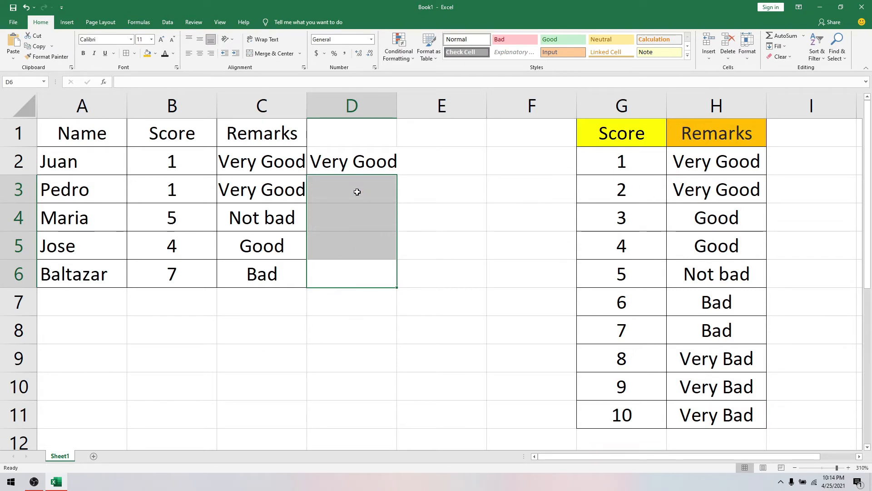
{"action": "left_click_drag", "start_coordinate": [356, 160], "coordinate": [358, 213]}
{"action": "key", "text": "Delete"}
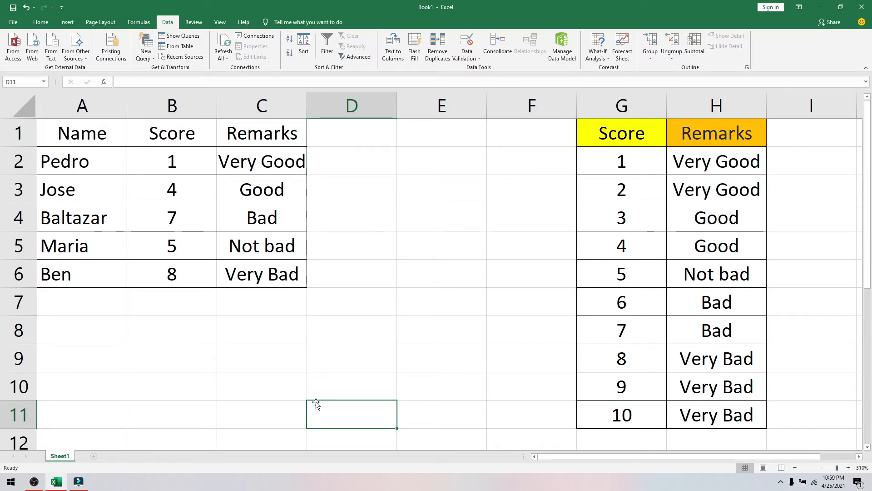
- Examine the arguments of the VLOOKUP formula in C2
{"action": "left_click", "coordinate": [253, 133]}
{"action": "left_click", "coordinate": [258, 164]}
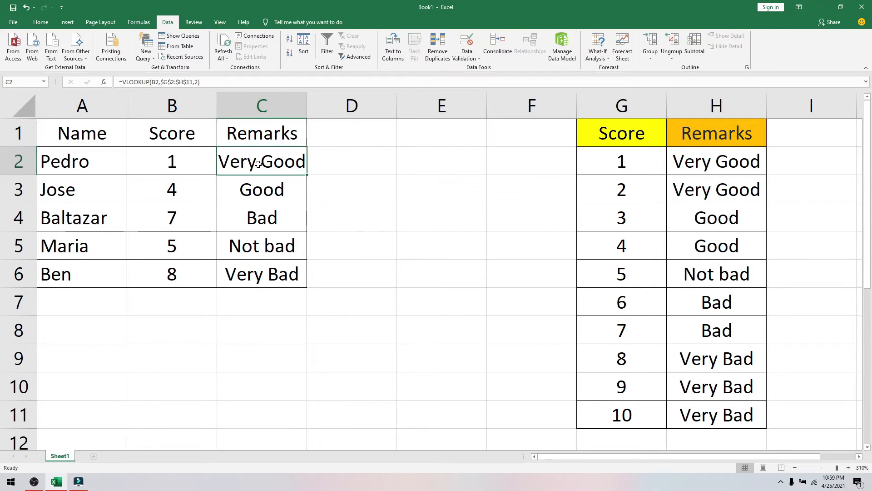
{"action": "double_click", "coordinate": [277, 160]}
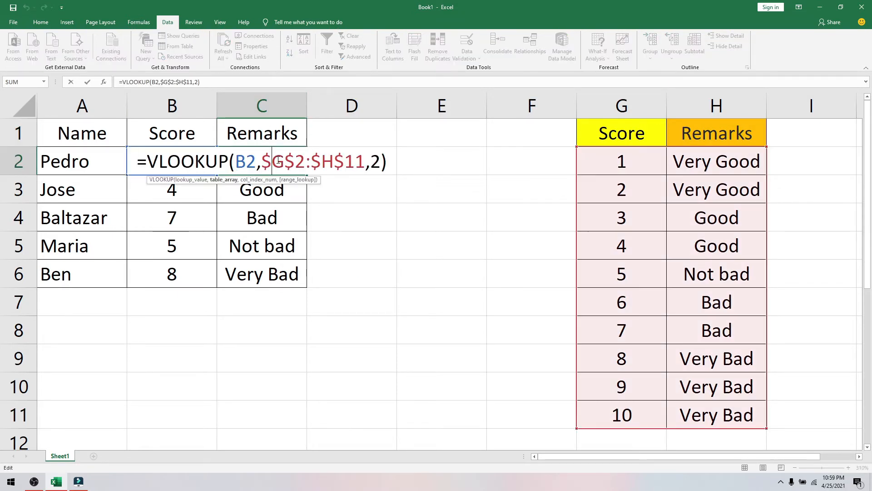
{"action": "key", "text": "Return"}
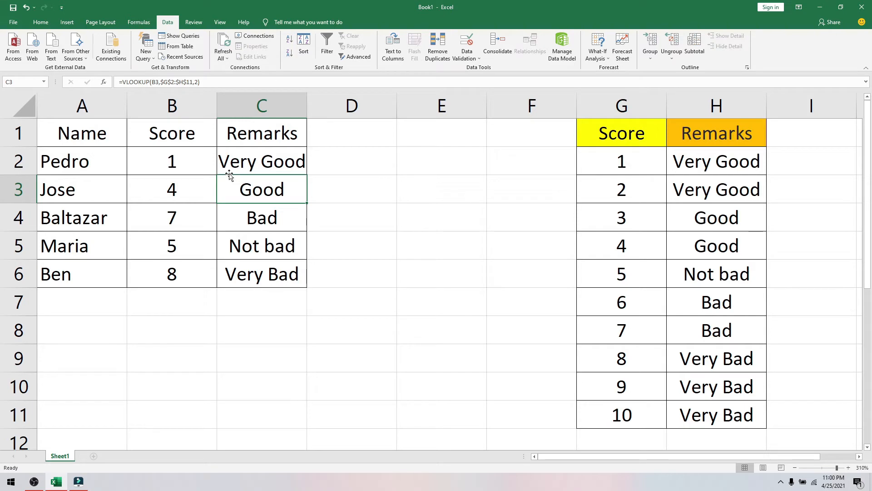
- Test the remark formulas with blank scores by clearing B2:B6, and restore the scores
{"action": "left_click", "coordinate": [202, 162]}
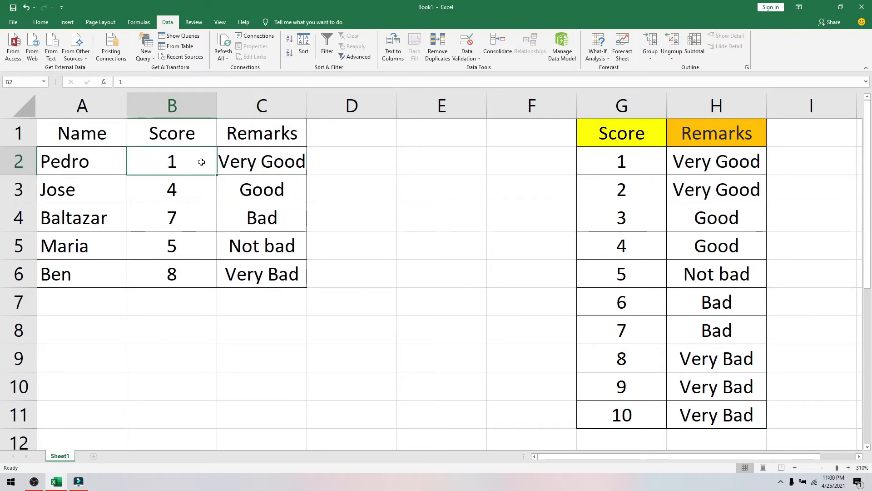
{"action": "left_click_drag", "start_coordinate": [201, 163], "coordinate": [209, 276]}
{"action": "key", "text": "ctrl+c"}
{"action": "key", "text": "Delete"}
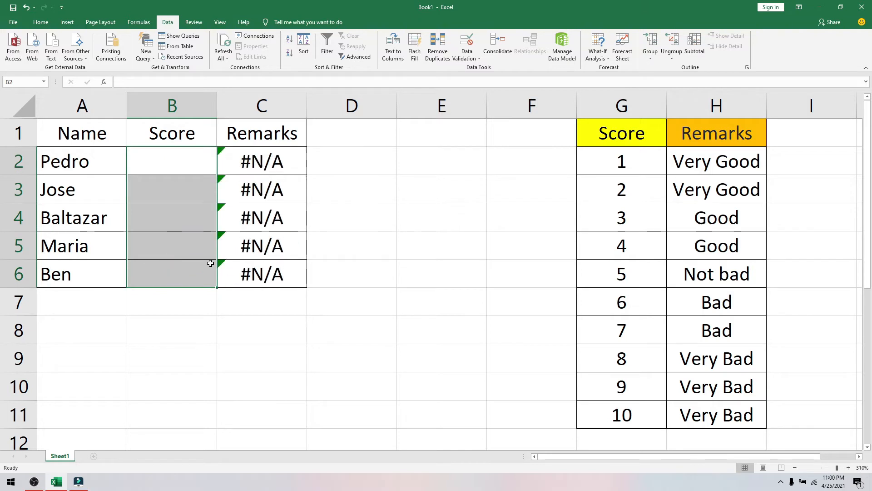
{"action": "left_click_drag", "start_coordinate": [268, 159], "coordinate": [272, 271]}
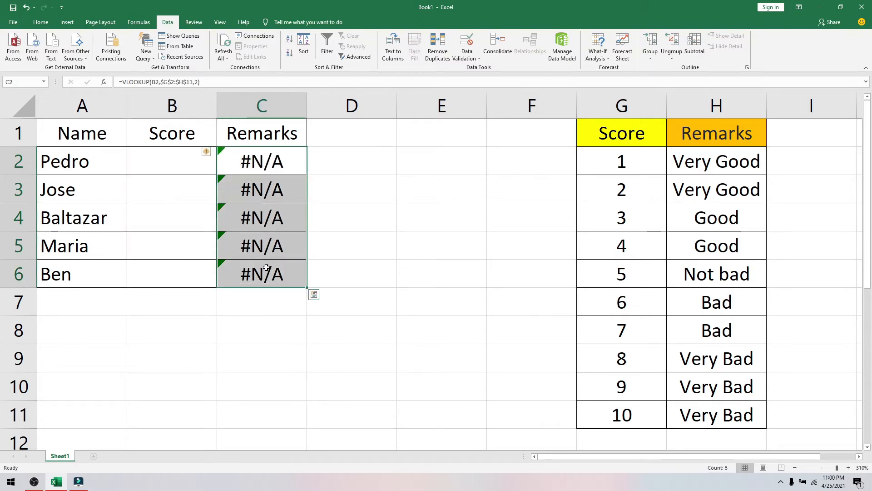
{"action": "left_click", "coordinate": [175, 166]}
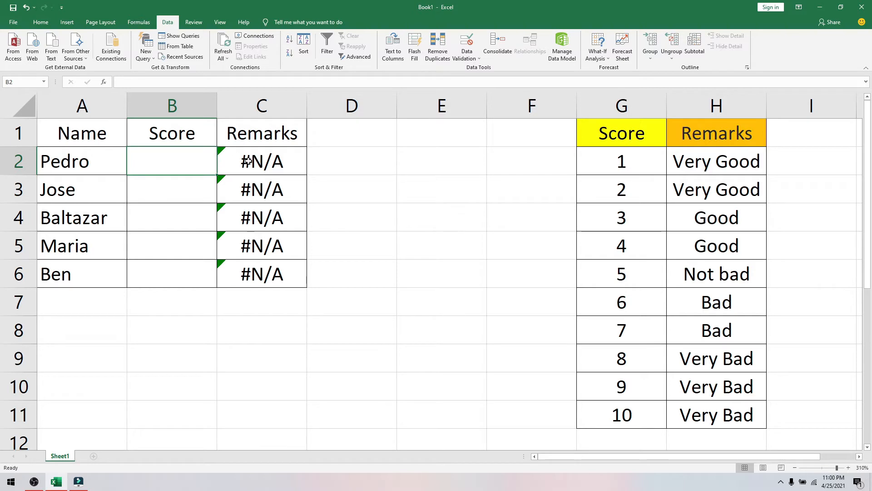
{"action": "key", "text": "ctrl+v"}
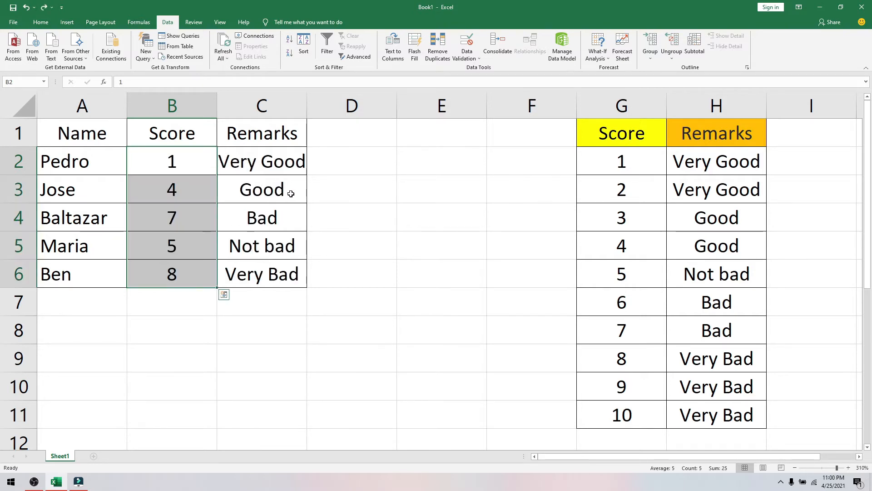
- Wrap the VLOOKUP in C2 in an IF that handles blank scores: =IF(B2="","",(VLOOKUP(B2,$G$2:$H$11,2)))
{"action": "left_click", "coordinate": [262, 167]}
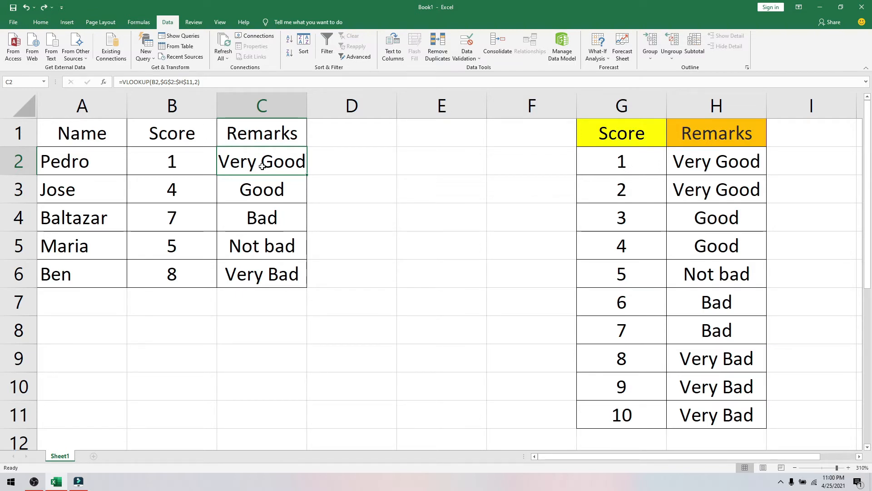
{"action": "double_click", "coordinate": [262, 166]}
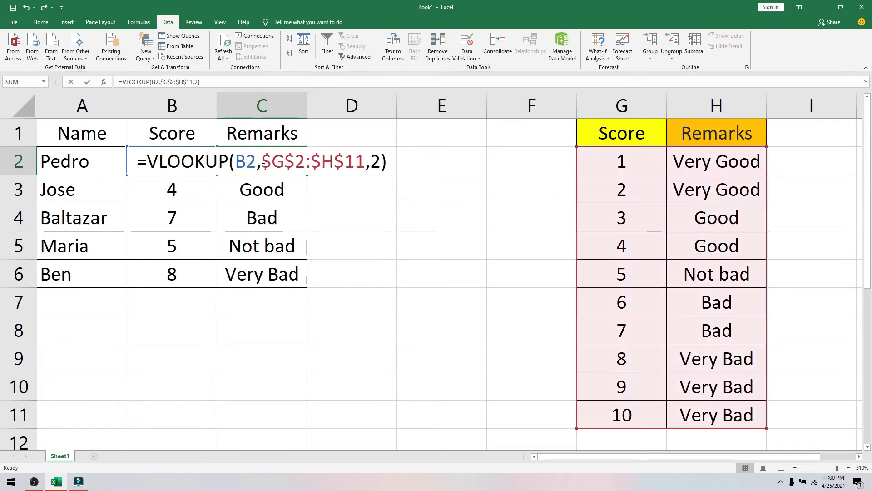
{"action": "left_click", "coordinate": [148, 164]}
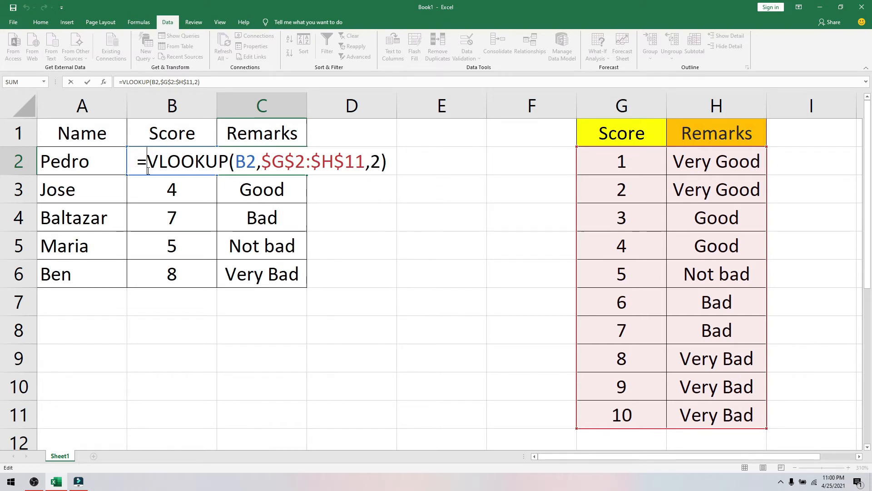
{"action": "type", "text": "if("}
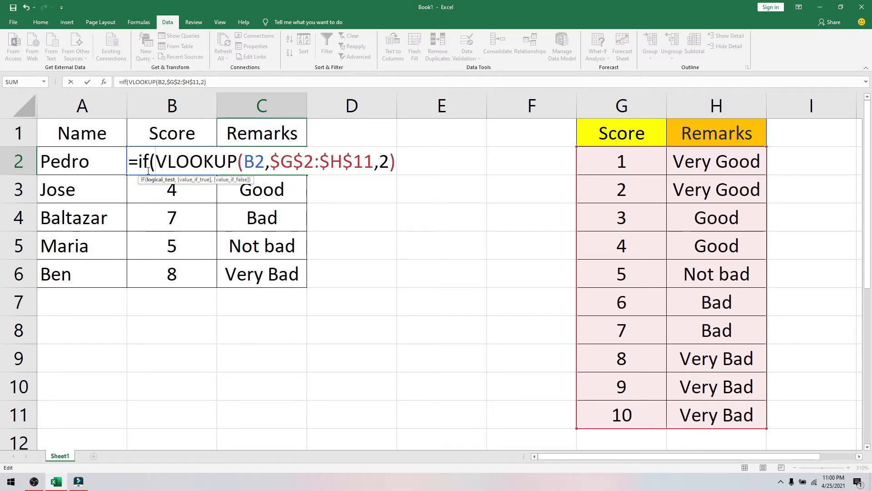
{"action": "type", "text": "B@"}
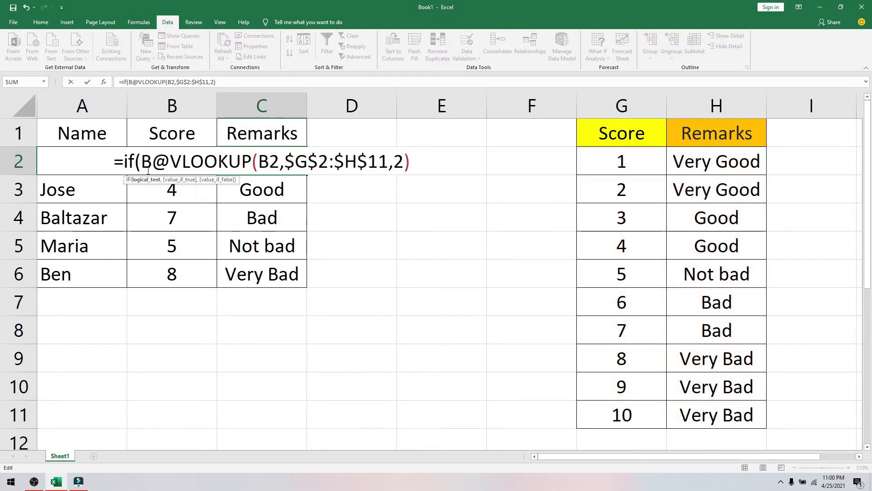
{"action": "key", "text": "BackSpace"}
{"action": "type", "text": "2"}
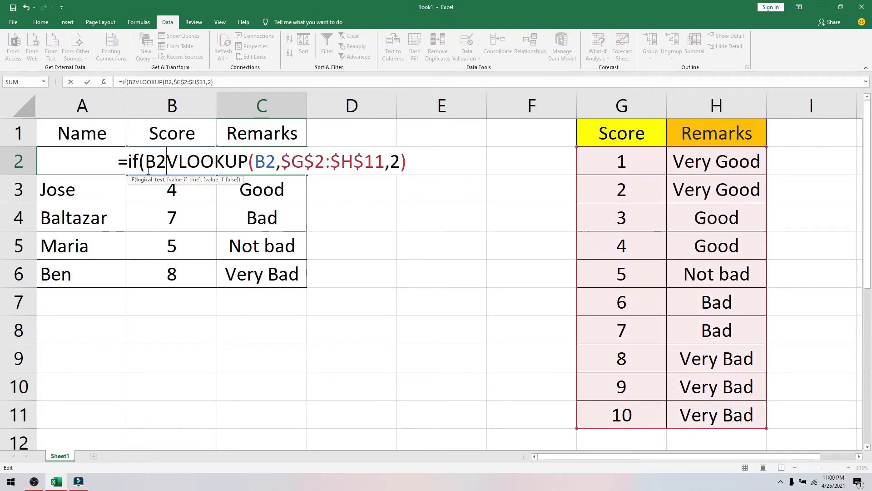
{"action": "type", "text": "="}
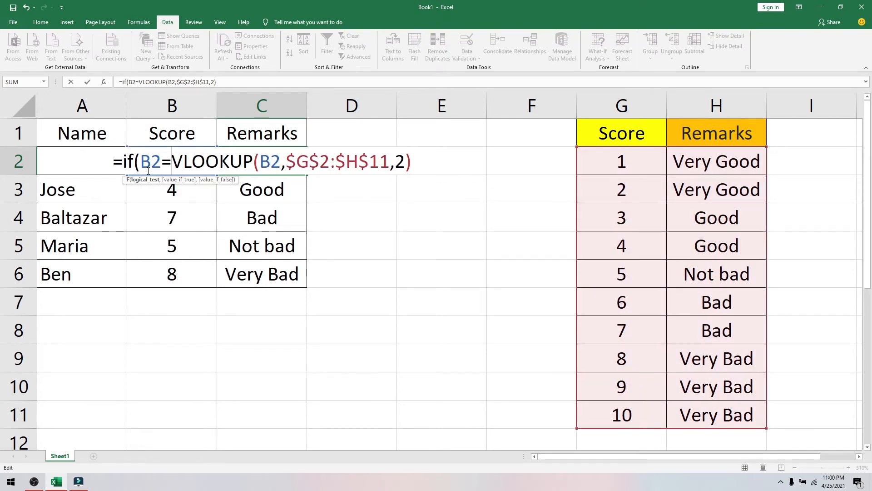
{"action": "type", "text": "\"\""}
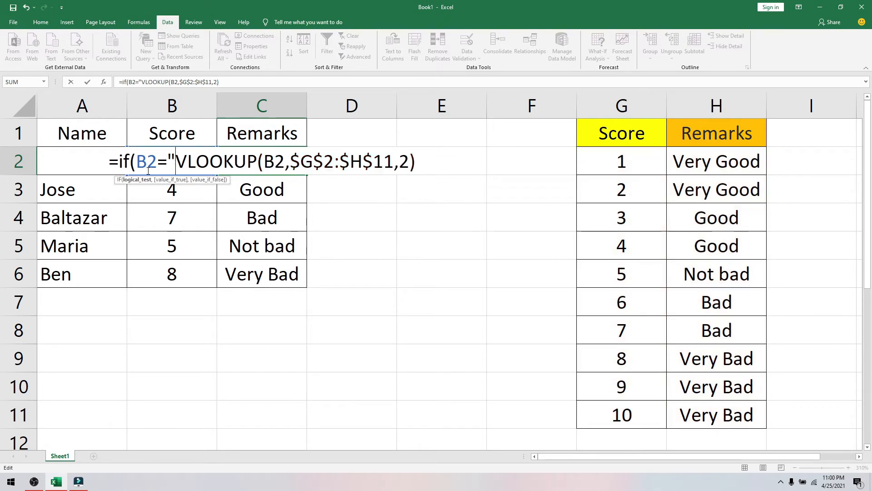
{"action": "type", "text": ","}
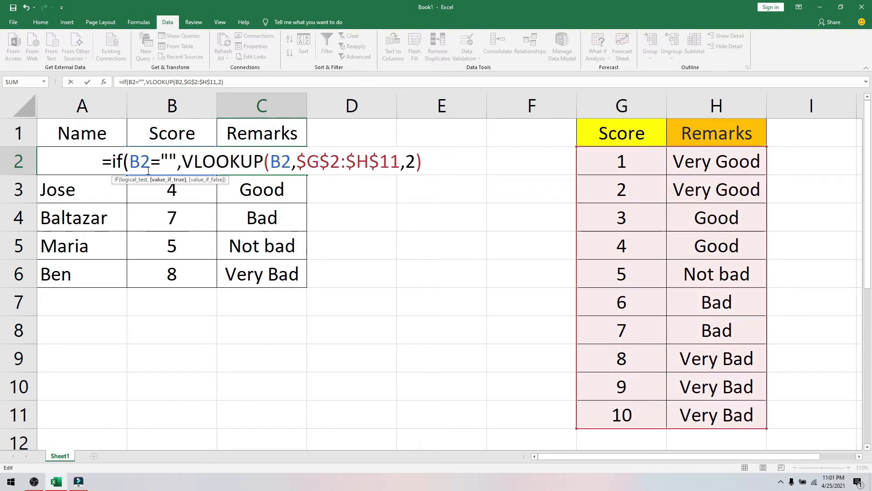
{"action": "type", "text": "\"\""}
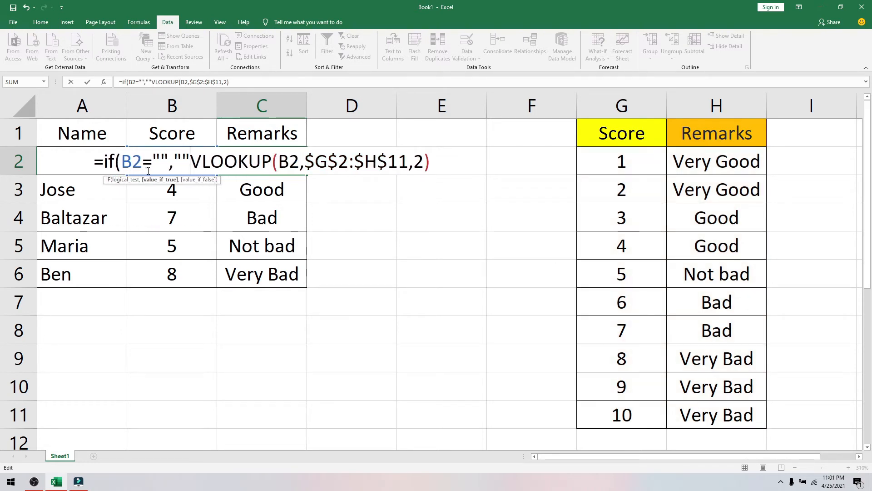
{"action": "type", "text": ",("}
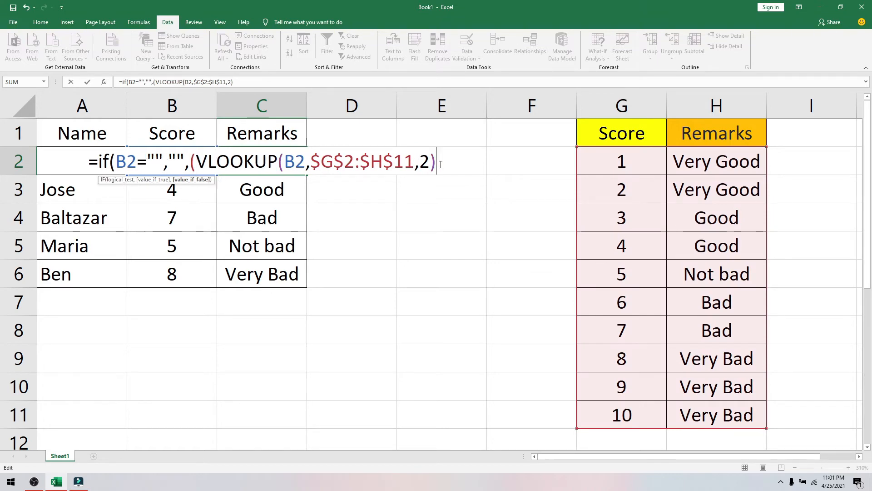
{"action": "type", "text": "))"}
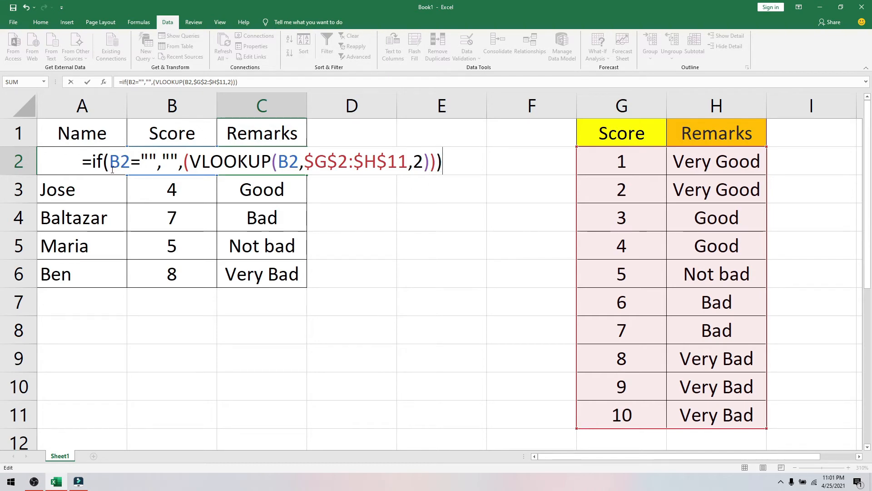
{"action": "left_click_drag", "start_coordinate": [110, 162], "coordinate": [162, 160]}
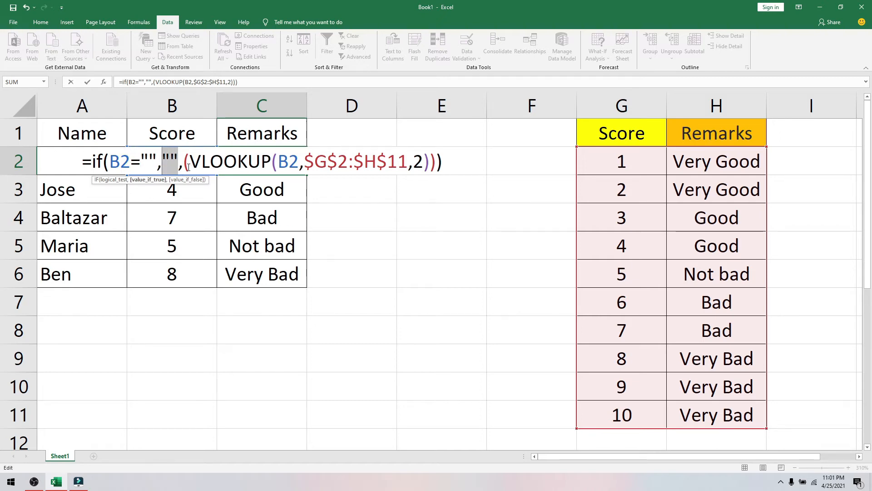
{"action": "left_click", "coordinate": [451, 165]}
{"action": "key", "text": "Return"}
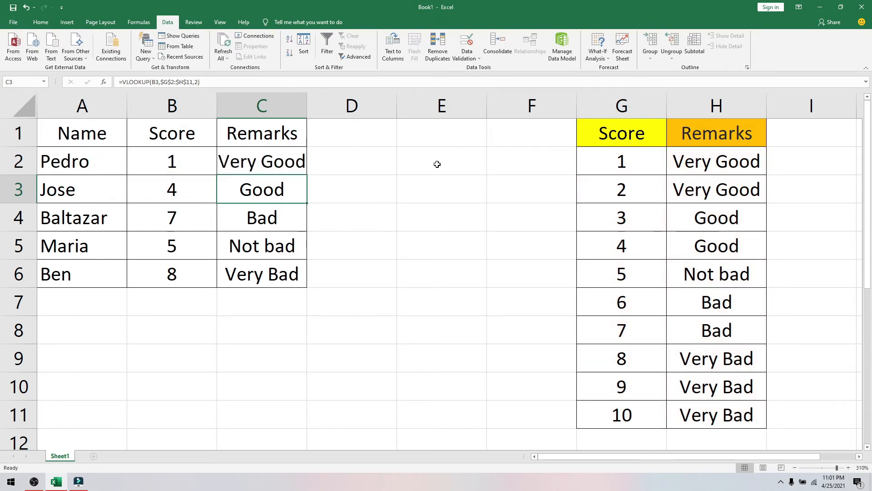
- Test the C2 formula with a blank score by clearing B2
{"action": "left_click", "coordinate": [178, 159]}
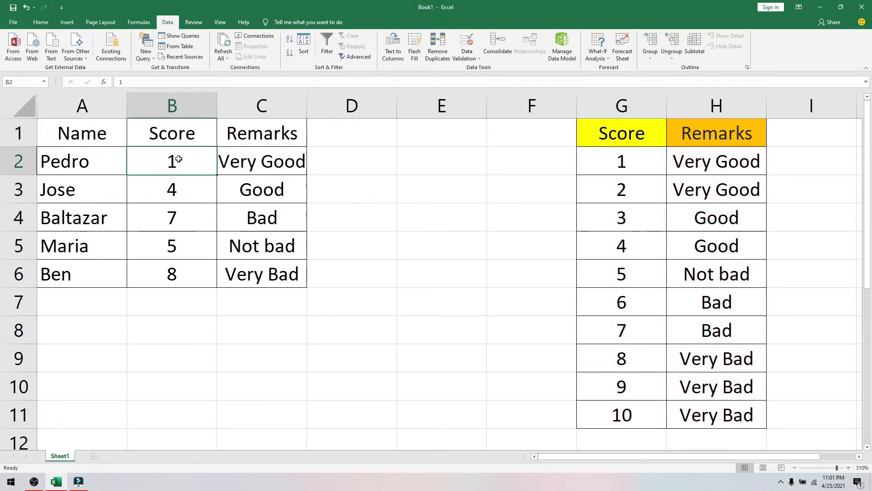
{"action": "key", "text": "BackSpace"}
{"action": "key", "text": "Return"}
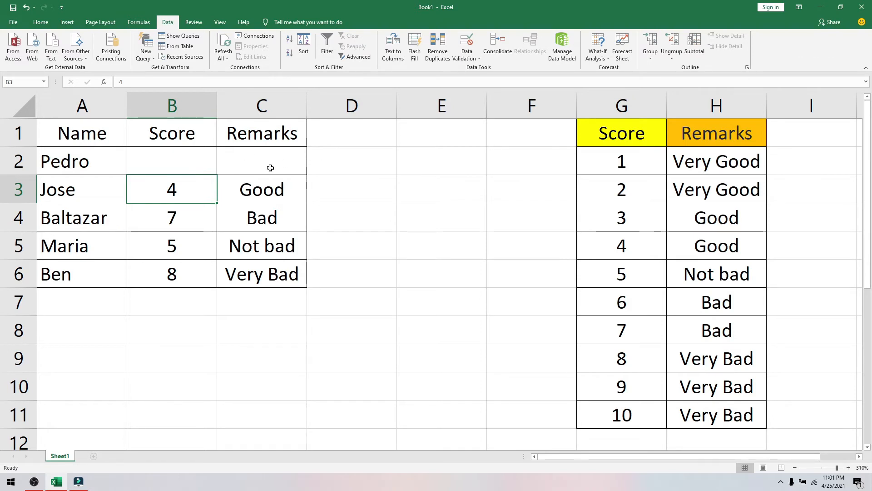
- Copy the C2 formula down through C6 and test it by clearing the scores in B3:B6
{"action": "left_click", "coordinate": [241, 162]}
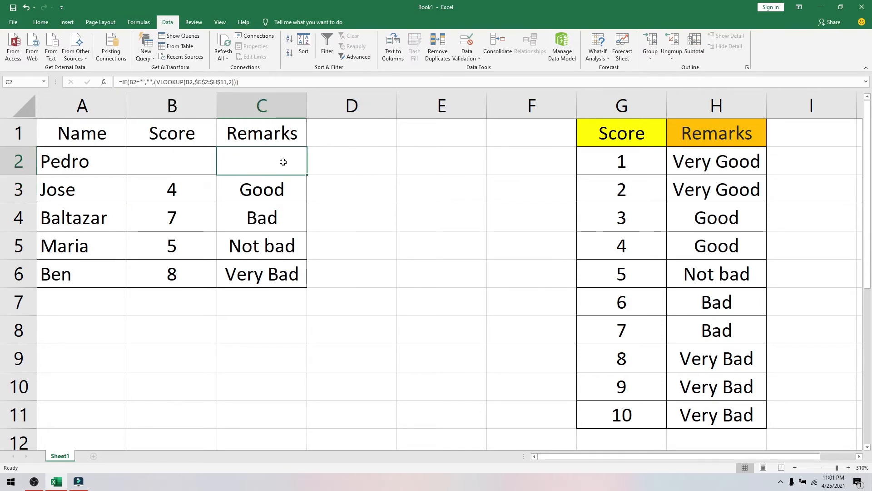
{"action": "left_click_drag", "start_coordinate": [305, 175], "coordinate": [309, 288]}
{"action": "left_click_drag", "start_coordinate": [201, 195], "coordinate": [192, 268]}
{"action": "key", "text": "Delete"}
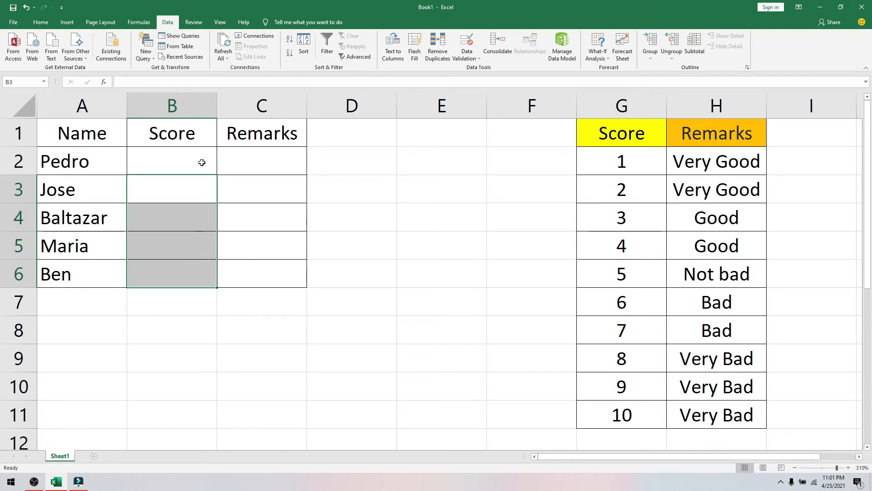
- Review the IF and VLOOKUP formula in C3, examining the IF function and its blank-score test on B3
{"action": "left_click", "coordinate": [256, 187]}
{"action": "double_click", "coordinate": [256, 187]}
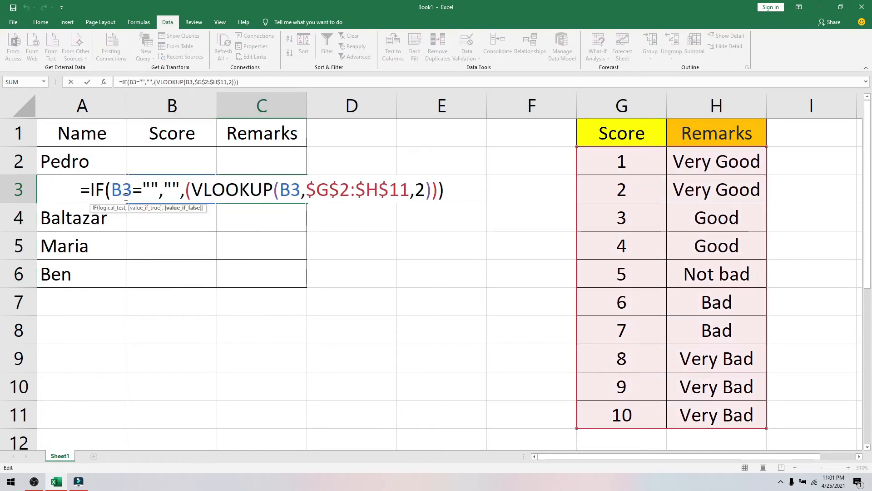
{"action": "left_click_drag", "start_coordinate": [90, 193], "coordinate": [200, 190]}
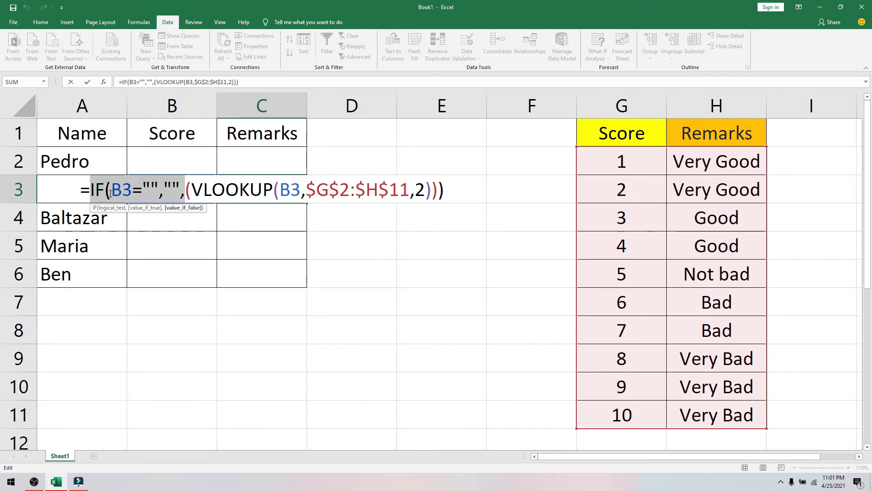
{"action": "left_click_drag", "start_coordinate": [110, 193], "coordinate": [97, 194]}
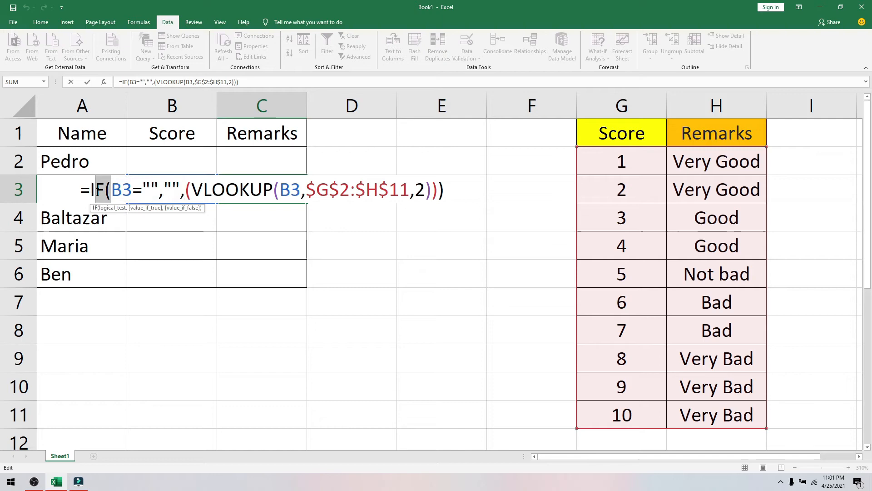
{"action": "left_click", "coordinate": [112, 192]}
{"action": "left_click_drag", "start_coordinate": [132, 192], "coordinate": [111, 193]}
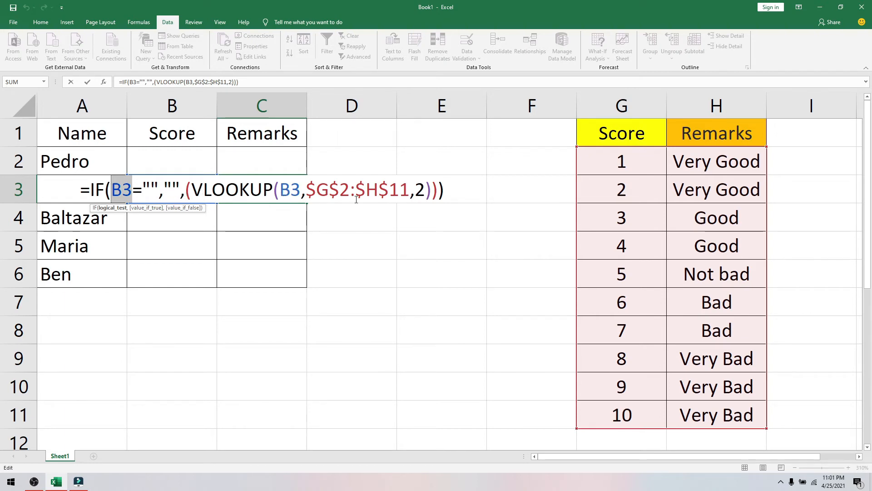
{"action": "key", "text": "Return"}
- Enter the scores 2, 5, 4, 5 and 1 in B2:B6
{"action": "left_click", "coordinate": [176, 161]}
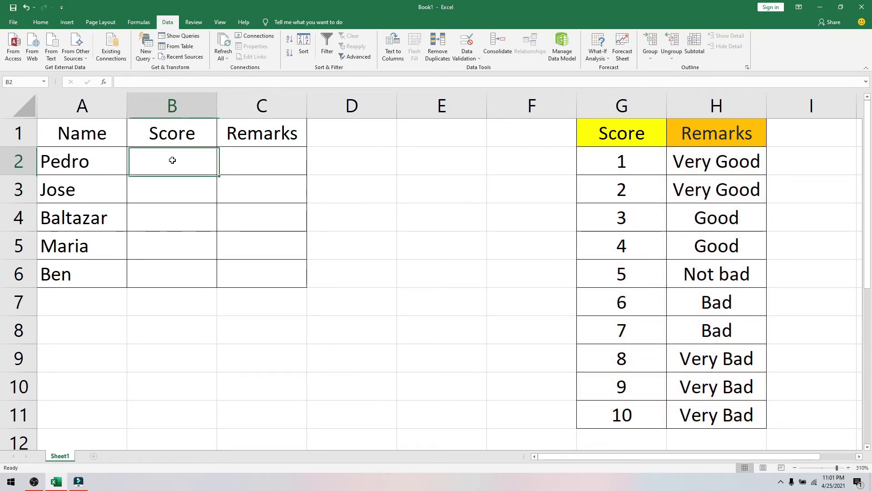
{"action": "type", "text": "2"}
{"action": "key", "text": "Return"}
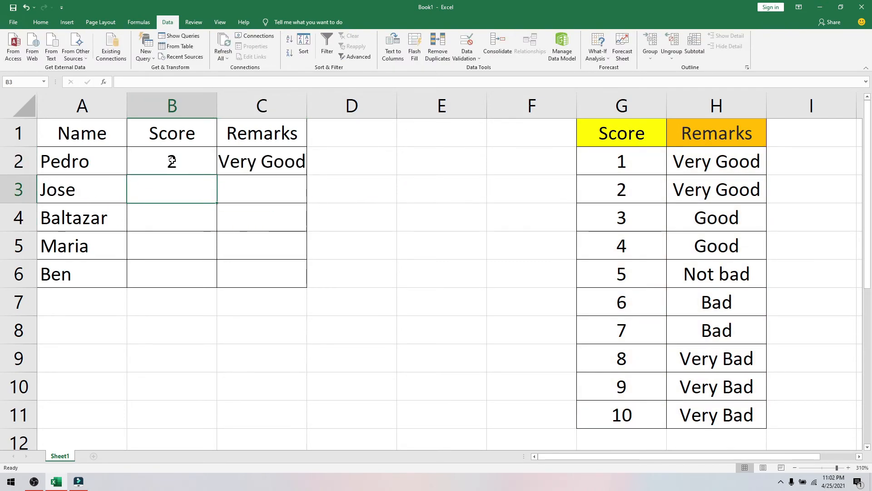
{"action": "type", "text": "5"}
{"action": "key", "text": "Return"}
{"action": "type", "text": "4"}
{"action": "key", "text": "Return"}
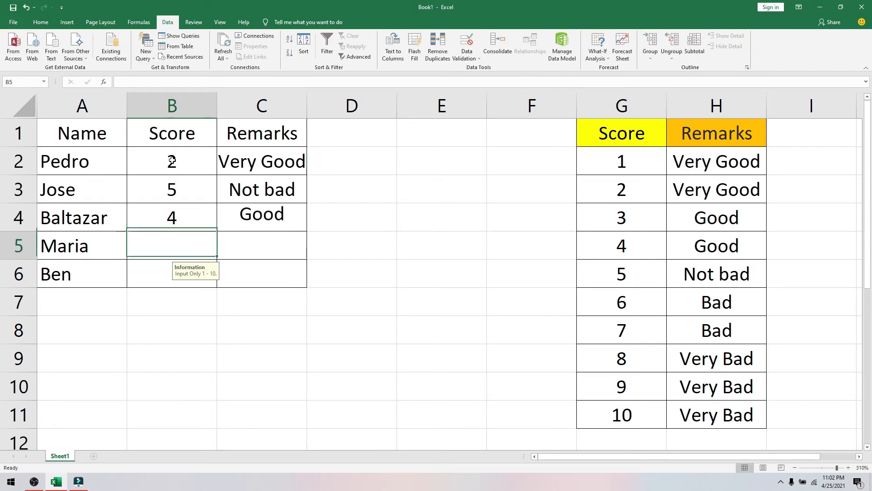
{"action": "type", "text": "5"}
{"action": "key", "text": "Return"}
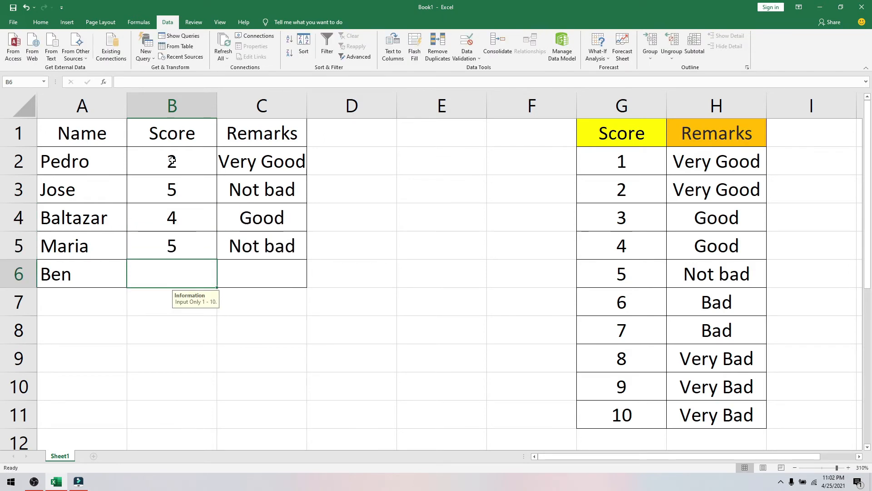
{"action": "type", "text": "1"}
{"action": "key", "text": "Return"}
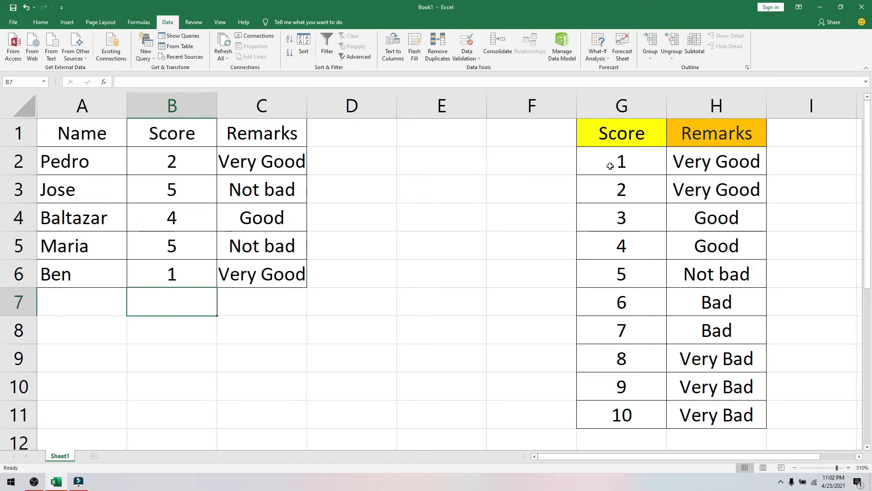
- Extend the data validation to all of B2:B6, allowing only whole numbers between 1 and 10
{"action": "left_click_drag", "start_coordinate": [612, 164], "coordinate": [636, 419]}
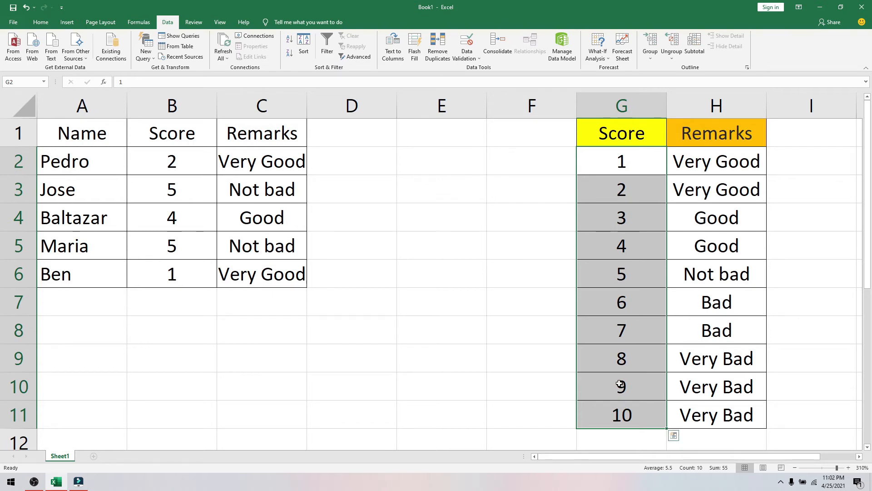
{"action": "left_click", "coordinate": [179, 159]}
{"action": "left_click_drag", "start_coordinate": [179, 159], "coordinate": [182, 274]}
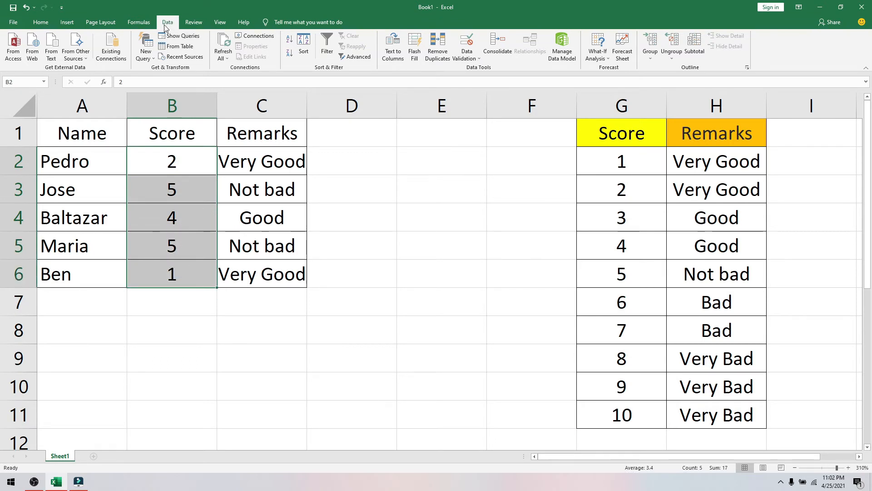
{"action": "left_click", "coordinate": [478, 59]}
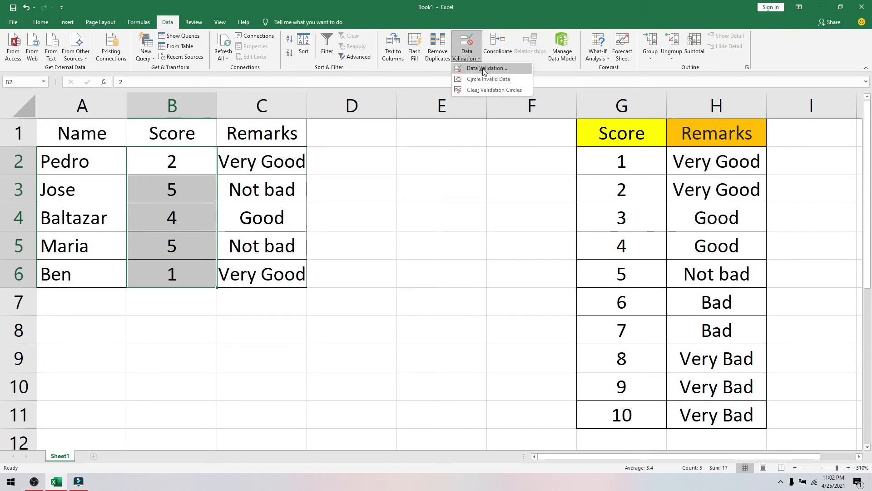
{"action": "left_click", "coordinate": [485, 68]}
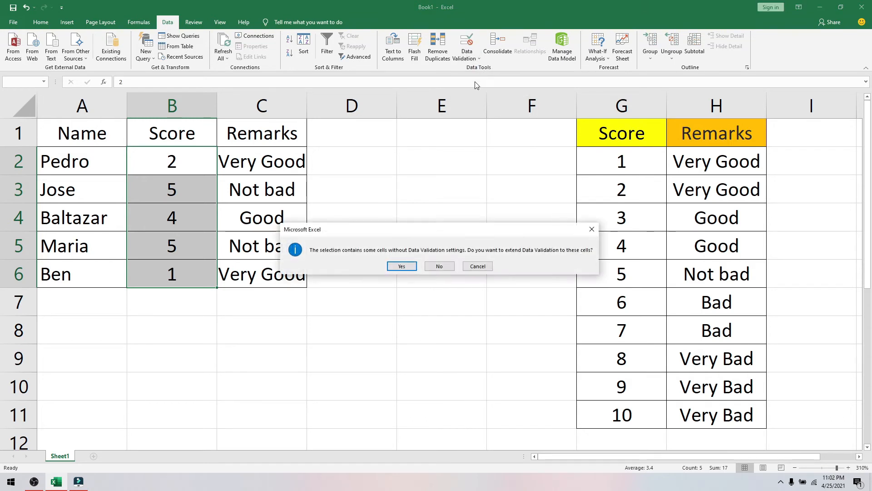
{"action": "left_click", "coordinate": [402, 266]}
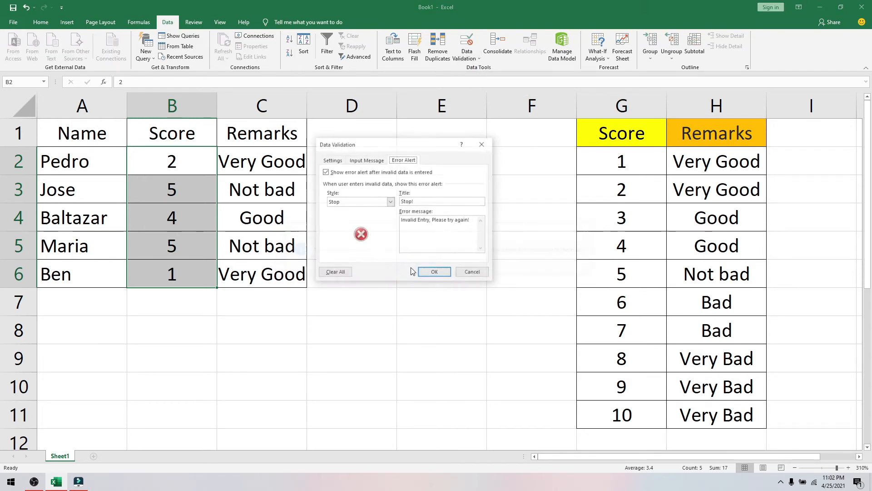
{"action": "left_click", "coordinate": [338, 161]}
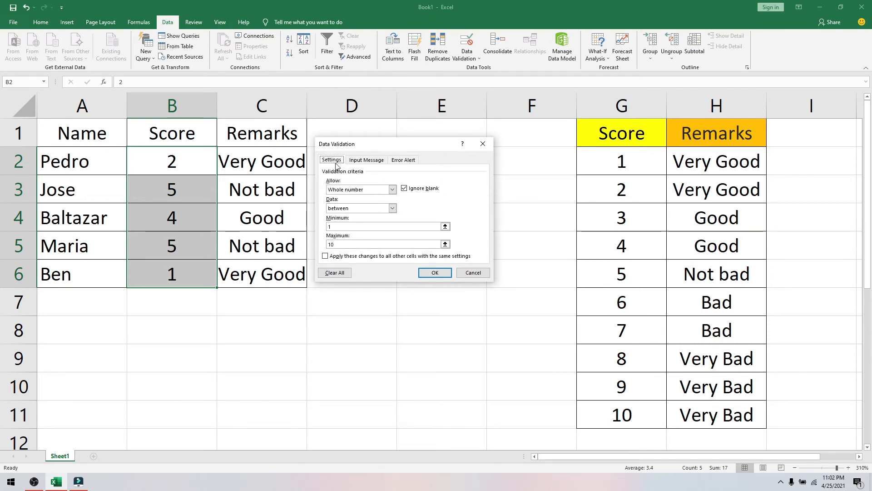
{"action": "left_click", "coordinate": [382, 189]}
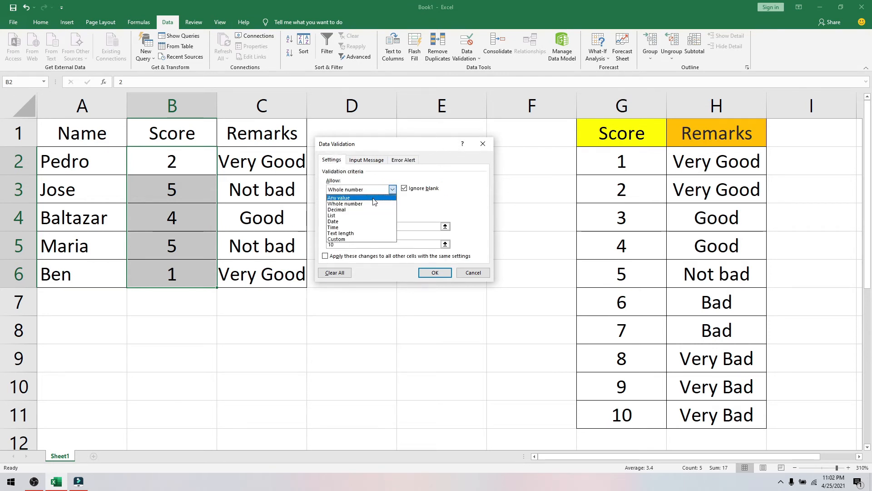
{"action": "left_click", "coordinate": [364, 198]}
{"action": "left_click", "coordinate": [392, 190]}
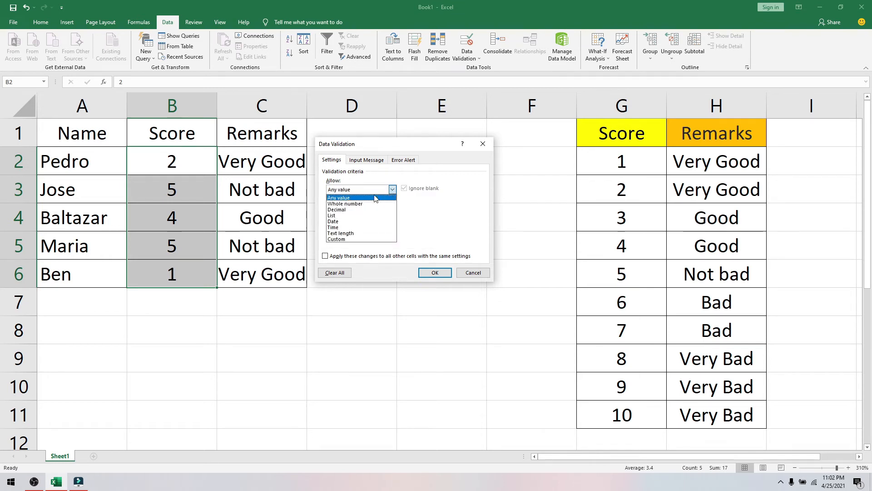
{"action": "left_click", "coordinate": [364, 204]}
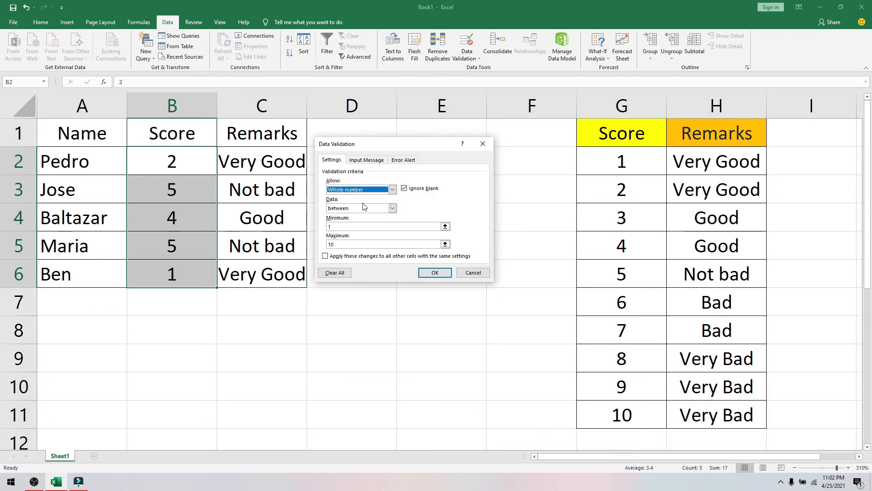
{"action": "left_click", "coordinate": [340, 227]}
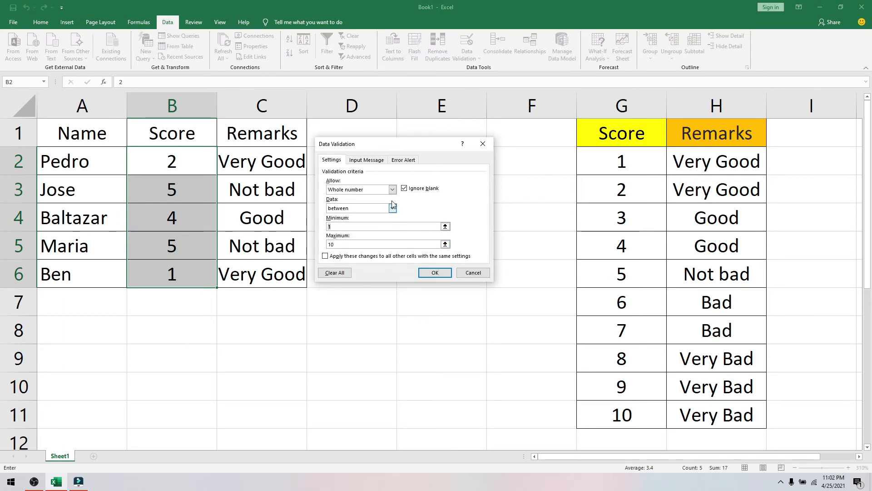
- Change the validation's input message to "Input only 1 to 10."
{"action": "left_click", "coordinate": [376, 161]}
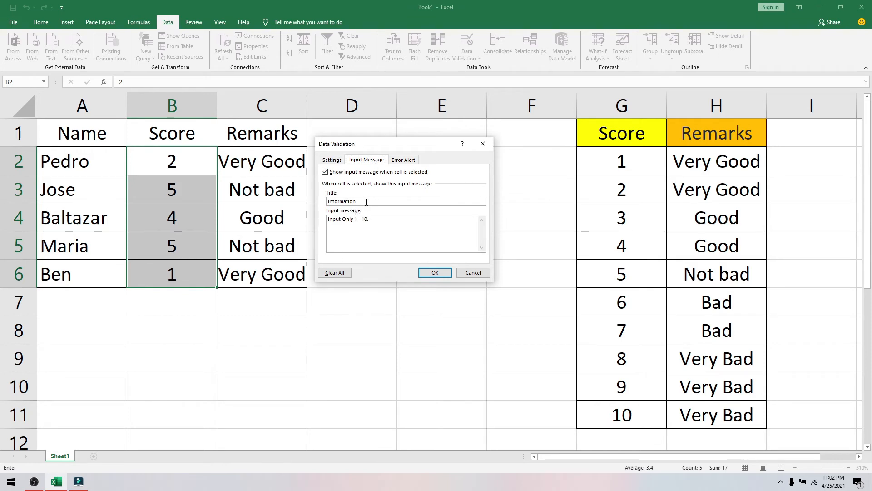
{"action": "left_click_drag", "start_coordinate": [366, 202], "coordinate": [319, 204]}
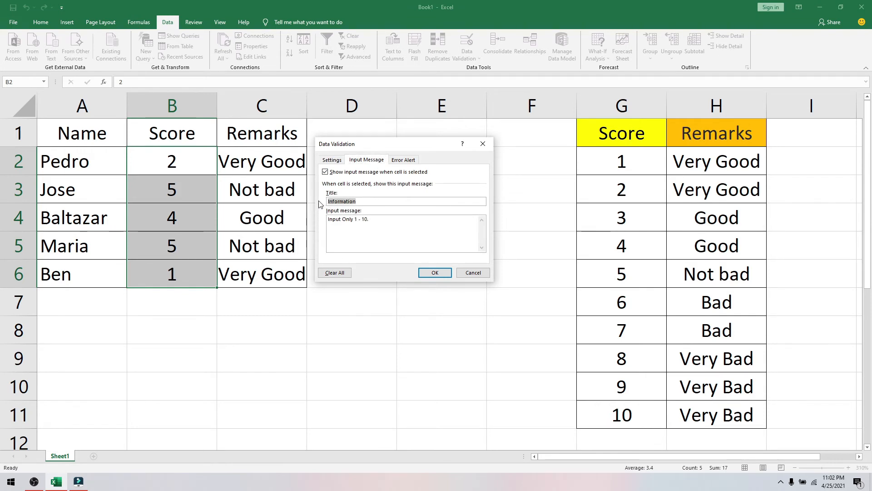
{"action": "left_click", "coordinate": [376, 228]}
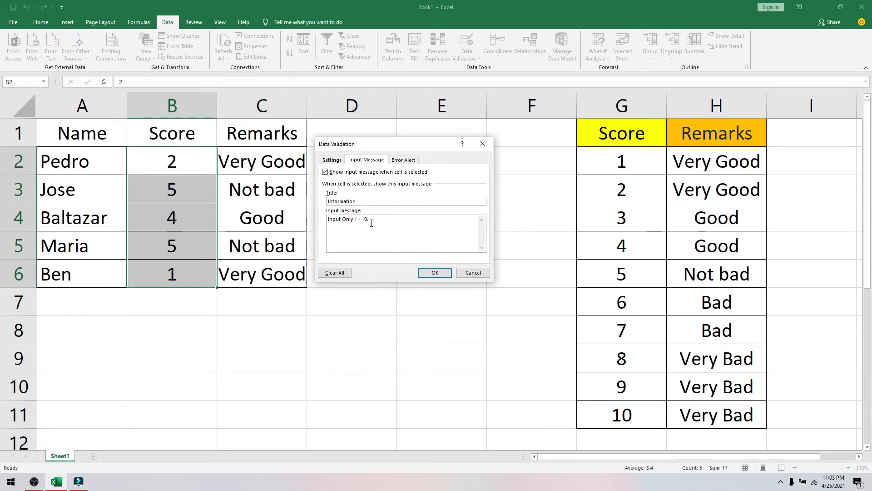
{"action": "left_click_drag", "start_coordinate": [372, 222], "coordinate": [315, 217]}
{"action": "left_click", "coordinate": [346, 221]}
{"action": "key", "text": "BackSpace"}
{"action": "type", "text": "o"}
- Review the validation's error alert and apply the data validation settings to B2:B6
{"action": "left_click", "coordinate": [404, 160]}
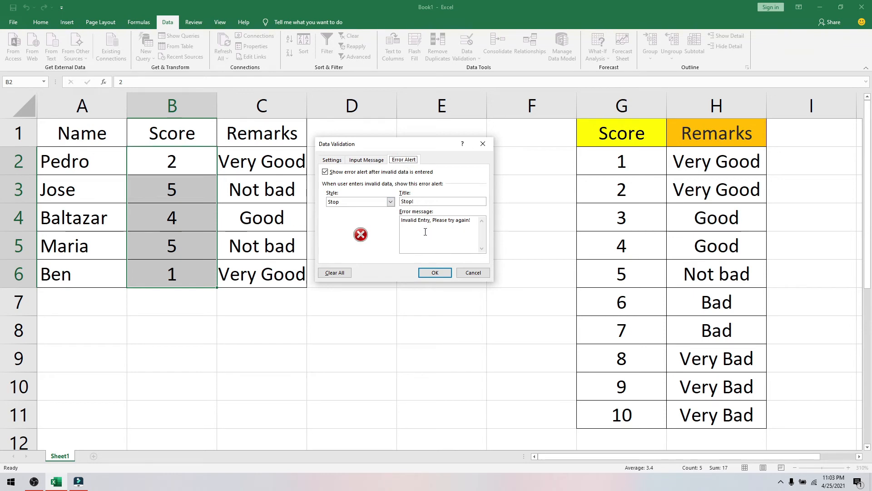
{"action": "left_click", "coordinate": [471, 222]}
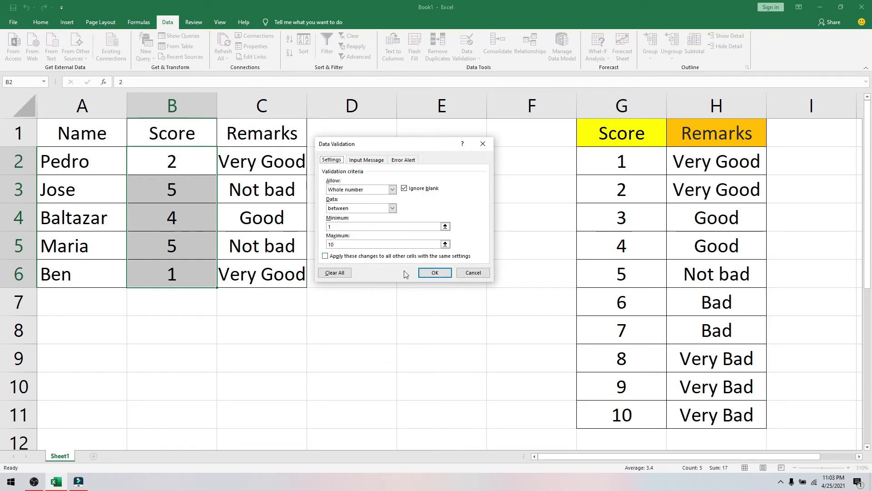
{"action": "left_click", "coordinate": [432, 273]}
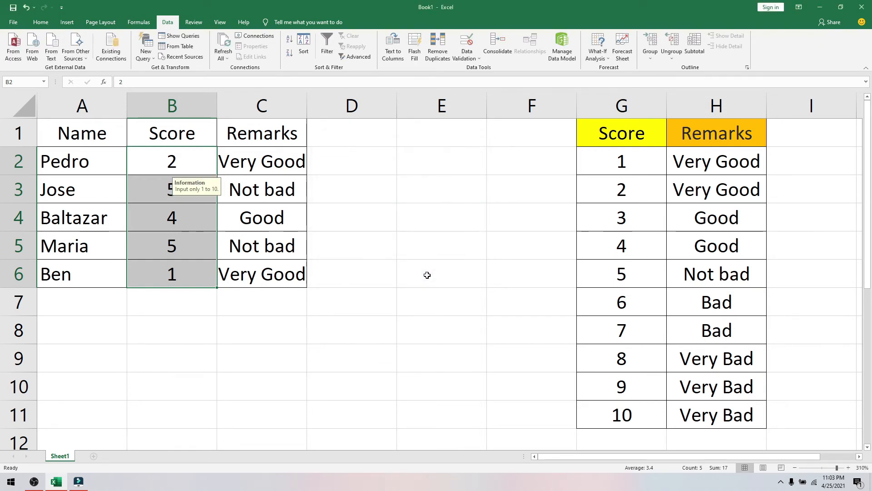
- Check the input message on each score cell in B2:B6
{"action": "left_click", "coordinate": [195, 222]}
{"action": "left_click", "coordinate": [194, 195]}
{"action": "left_click", "coordinate": [196, 158]}
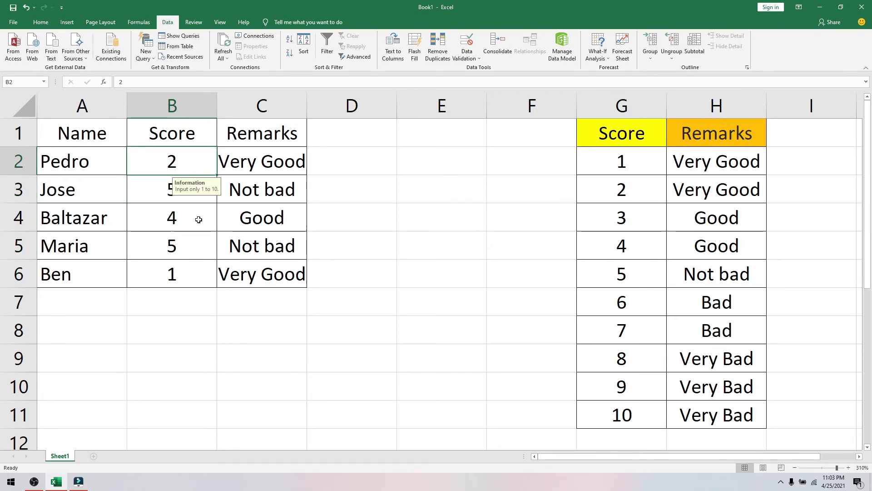
{"action": "left_click", "coordinate": [196, 221]}
{"action": "left_click", "coordinate": [195, 249]}
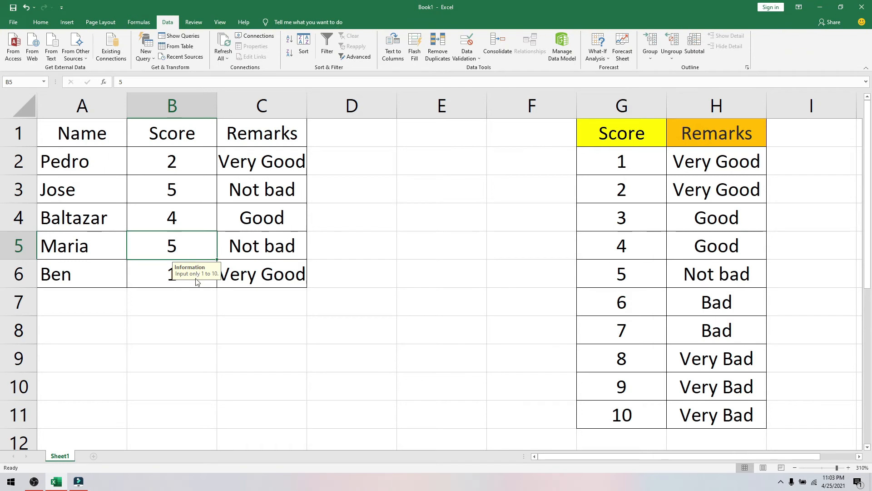
{"action": "left_click", "coordinate": [162, 278]}
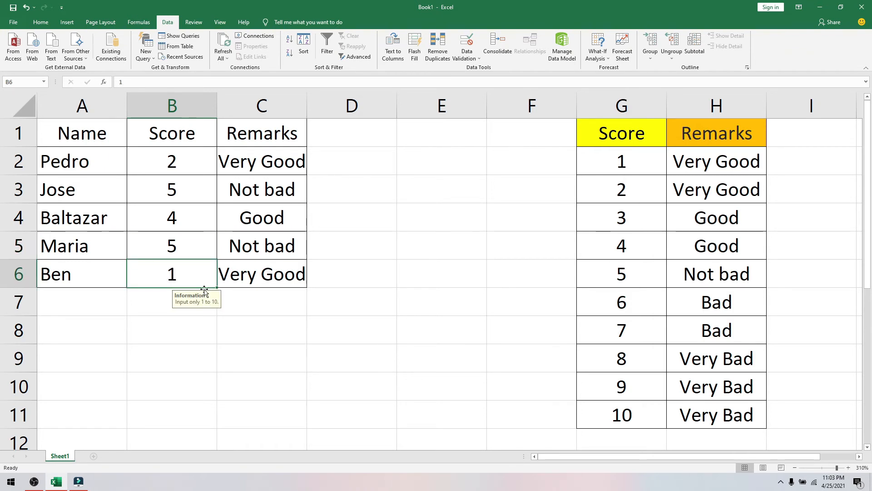
{"action": "left_click", "coordinate": [207, 248]}
{"action": "left_click", "coordinate": [205, 210]}
{"action": "left_click", "coordinate": [208, 178]}
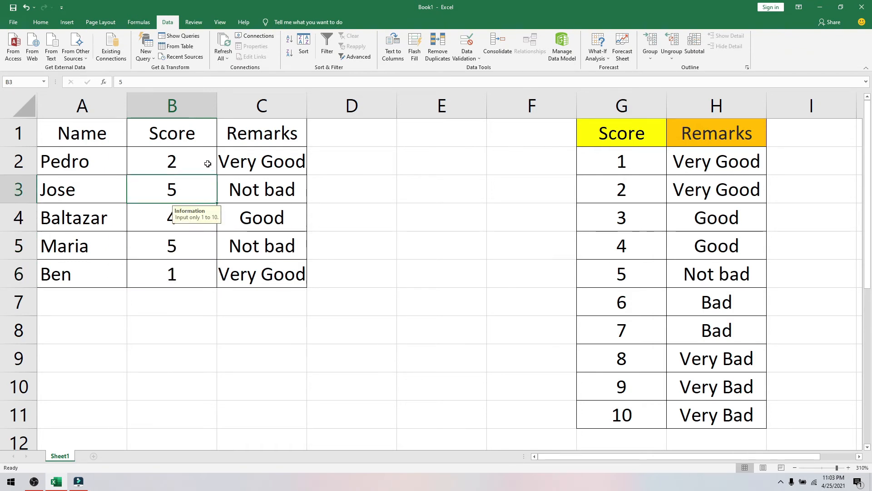
{"action": "left_click", "coordinate": [208, 163]}
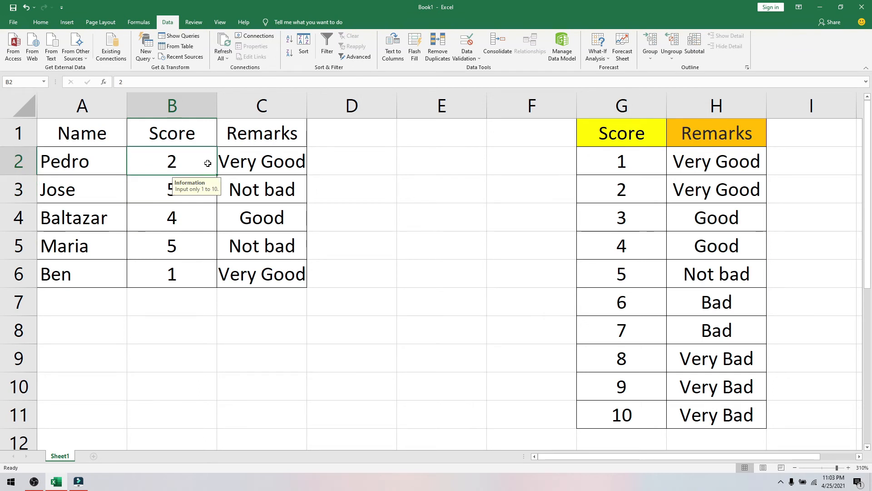
{"action": "left_click_drag", "start_coordinate": [207, 163], "coordinate": [198, 284]}
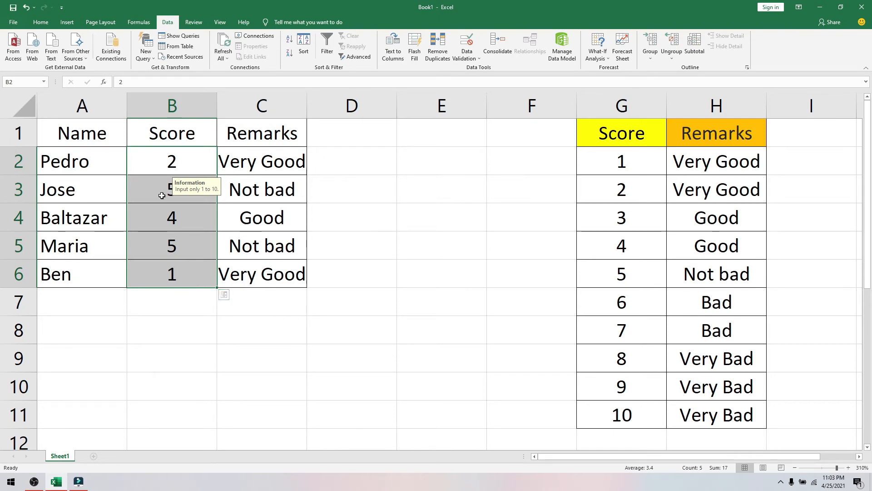
- Test the validation in B2 with the out-of-range score 11 and the letter A, cancelling each entry
{"action": "left_click", "coordinate": [171, 172]}
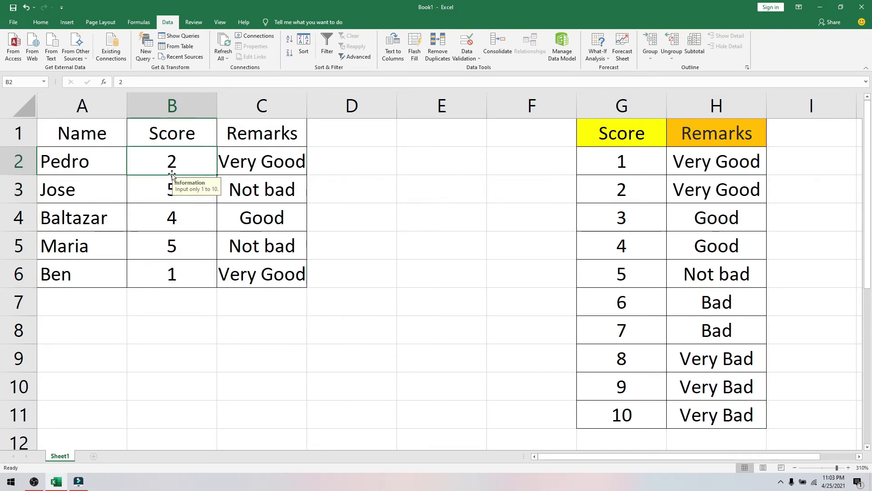
{"action": "type", "text": "11"}
{"action": "key", "text": "Return"}
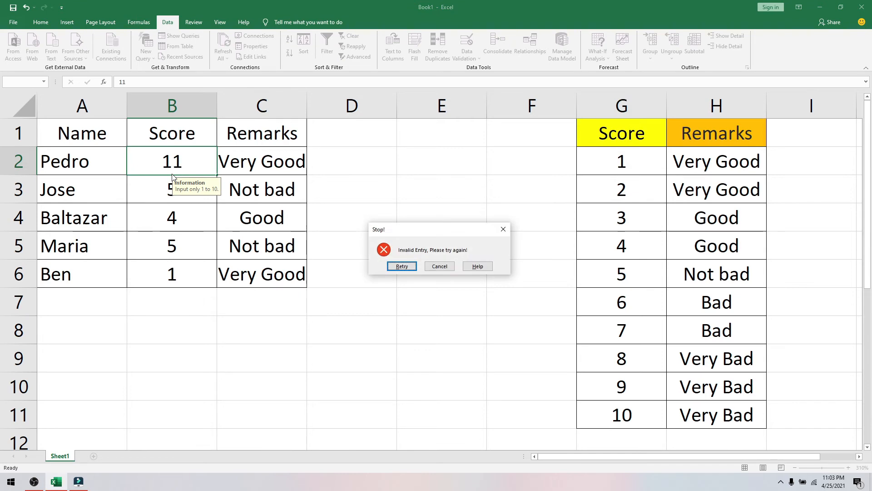
{"action": "left_click", "coordinate": [440, 266]}
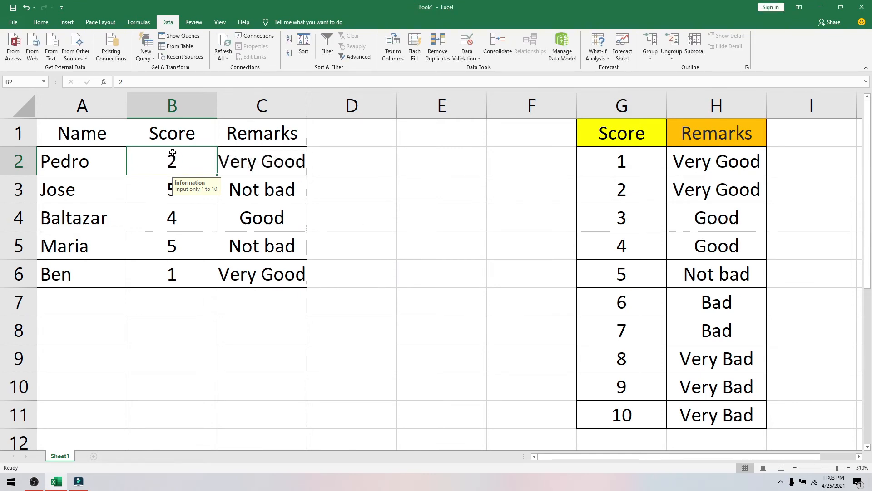
{"action": "type", "text": "A"}
{"action": "key", "text": "Return"}
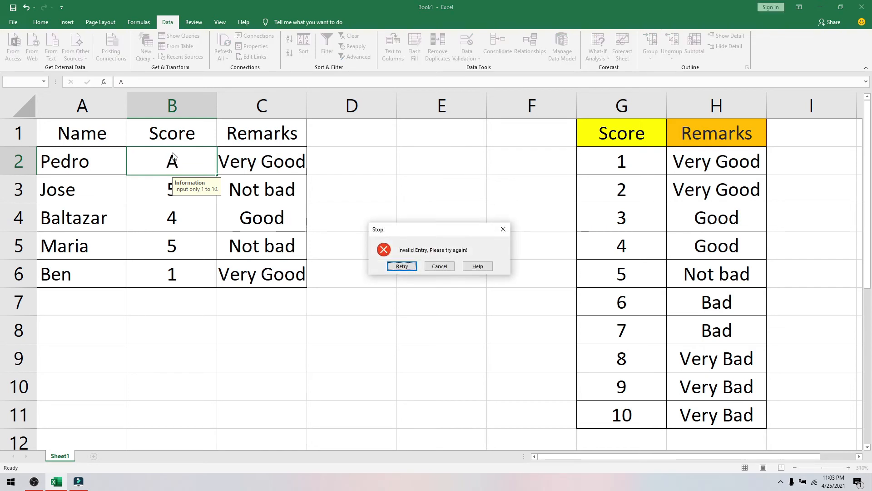
{"action": "left_click", "coordinate": [428, 267]}
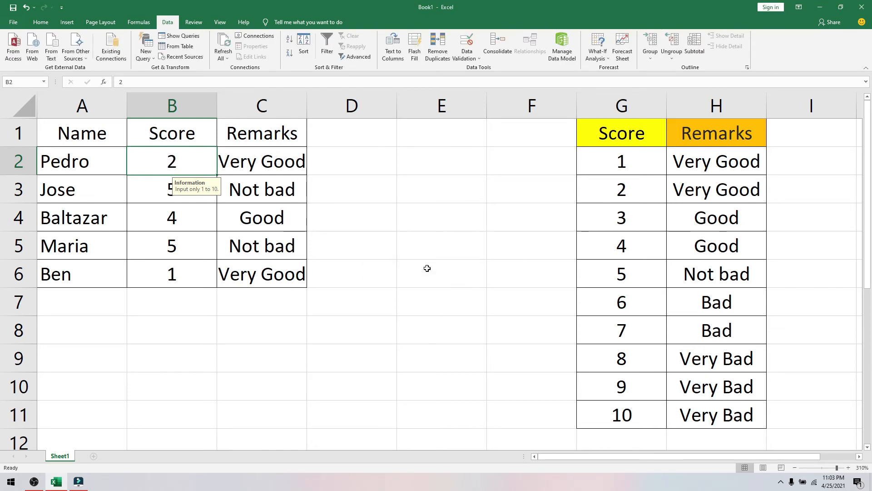
- Test the validation in B2 with the scores 0 and 100, cancelling each entry
{"action": "type", "text": "0"}
{"action": "key", "text": "Return"}
{"action": "left_click", "coordinate": [428, 268]}
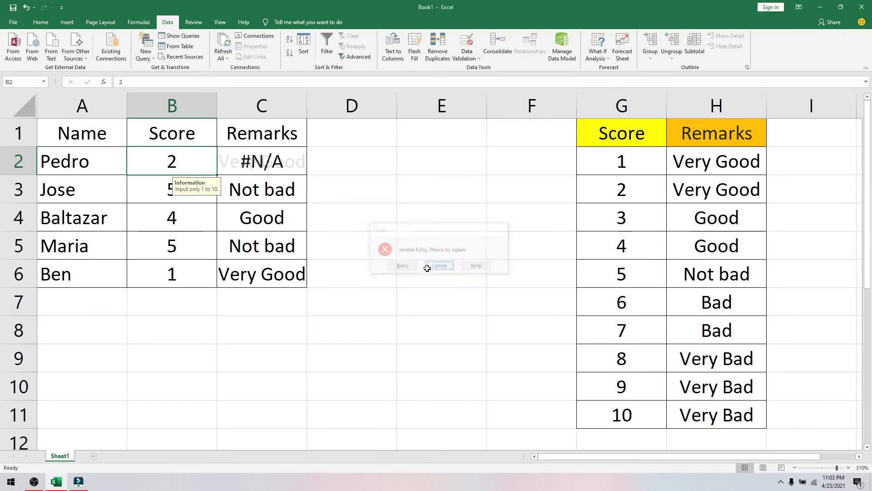
{"action": "type", "text": "100"}
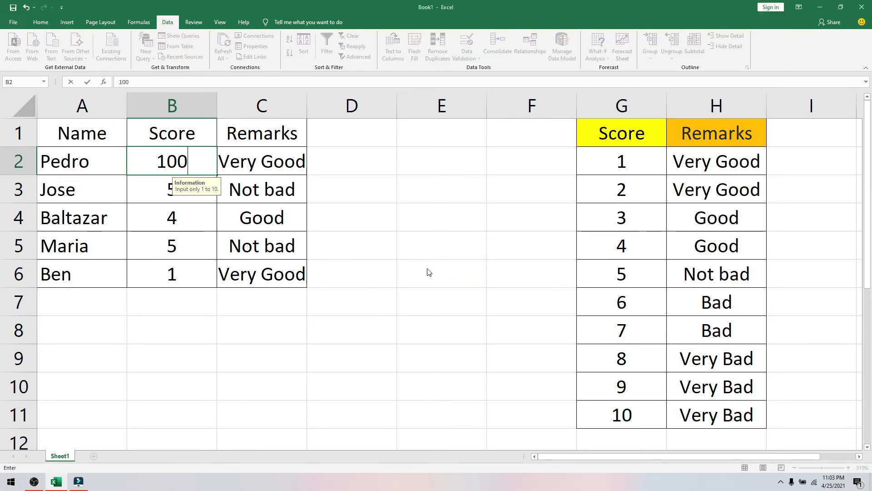
{"action": "key", "text": "Return"}
{"action": "left_click", "coordinate": [430, 268]}
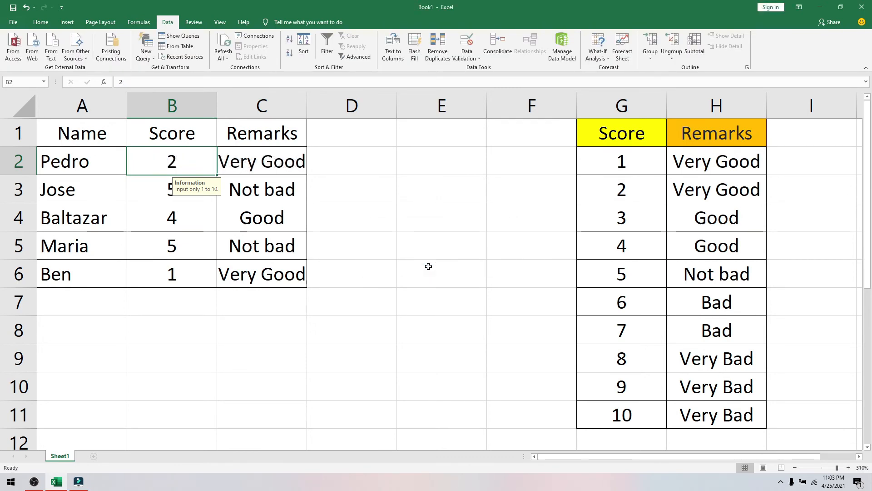
- Set the score in B4 to 7 and enter 5 in B3
{"action": "left_click", "coordinate": [196, 210]}
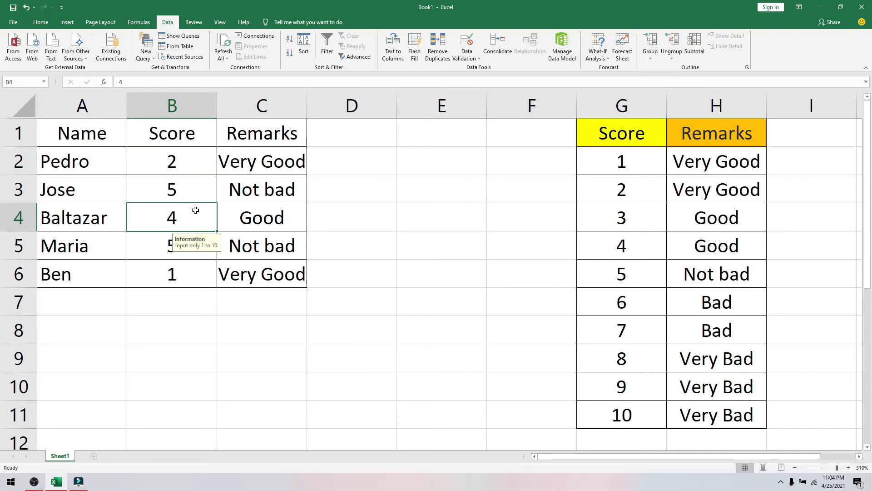
{"action": "type", "text": "7"}
{"action": "key", "text": "Return"}
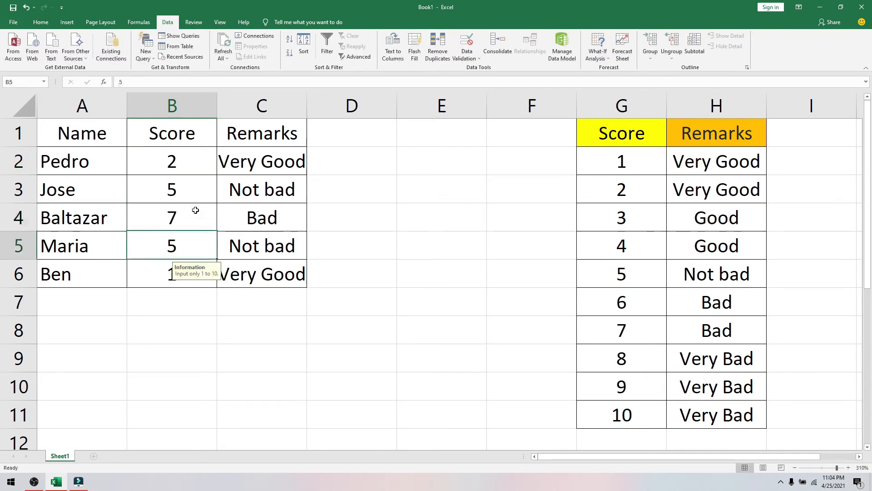
{"action": "left_click", "coordinate": [201, 187]}
{"action": "type", "text": "5"}
{"action": "key", "text": "Return"}
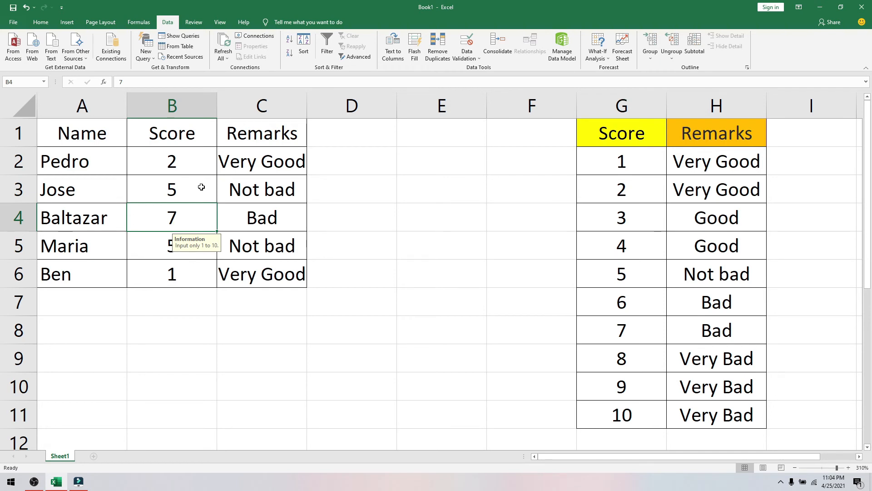
- Test the validation in B4 with the decimal score 4.3 and cancel the entry
{"action": "type", "text": "4.3"}
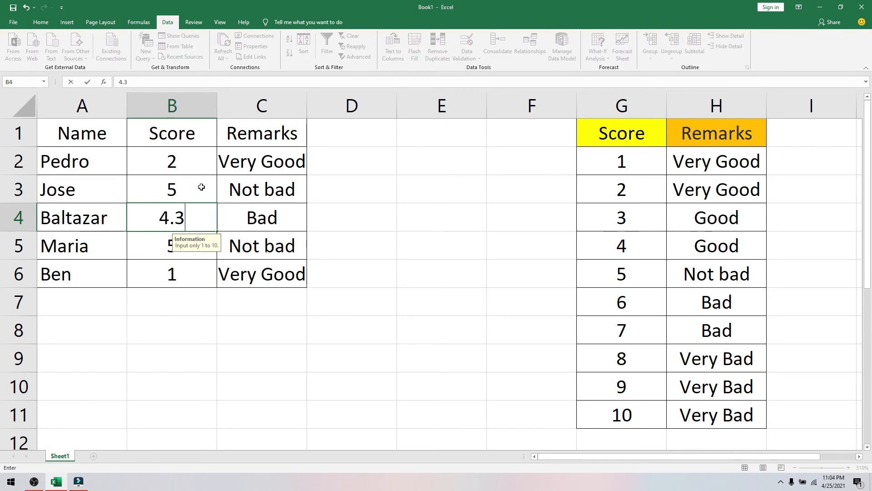
{"action": "key", "text": "Return"}
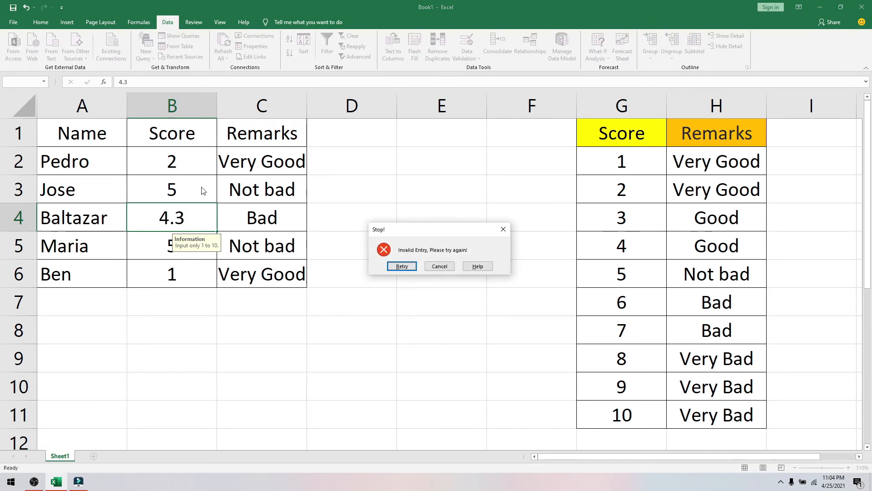
{"action": "left_click", "coordinate": [437, 265]}
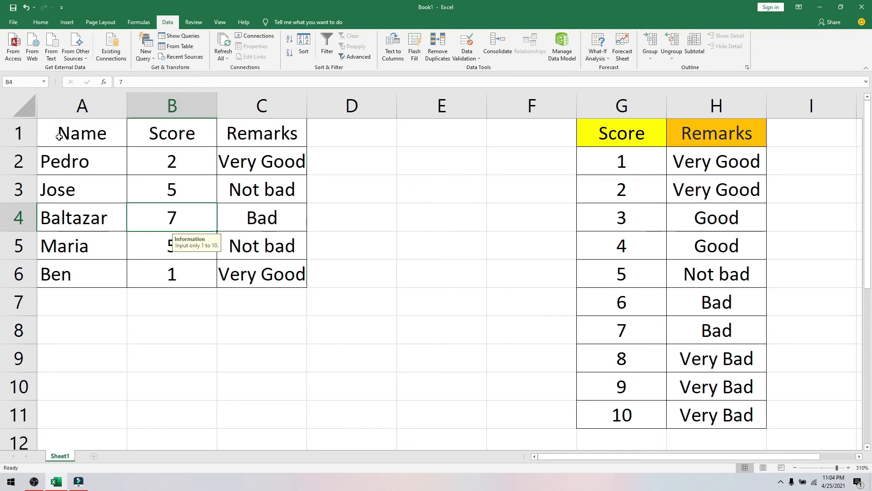
{"action": "left_click_drag", "start_coordinate": [59, 135], "coordinate": [269, 273]}
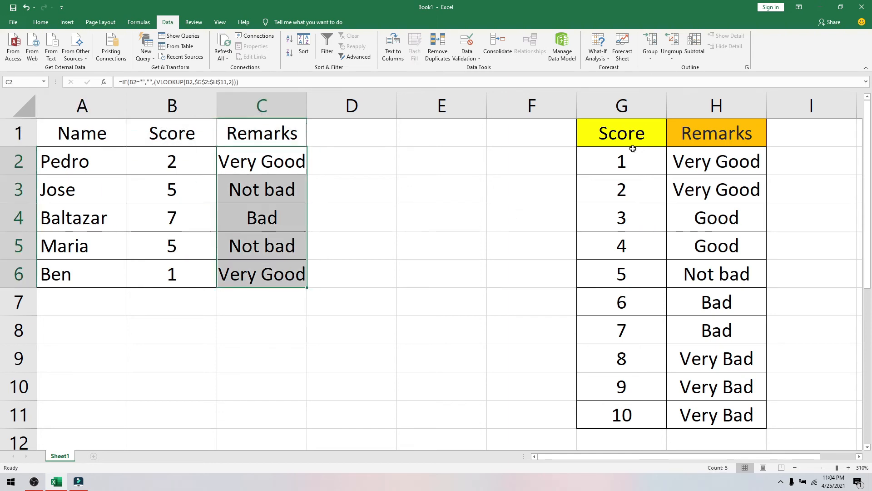
{"action": "left_click_drag", "start_coordinate": [633, 146], "coordinate": [732, 449]}
{"action": "scroll", "coordinate": [86, 222], "scroll_direction": "up", "scroll_amount": 1}
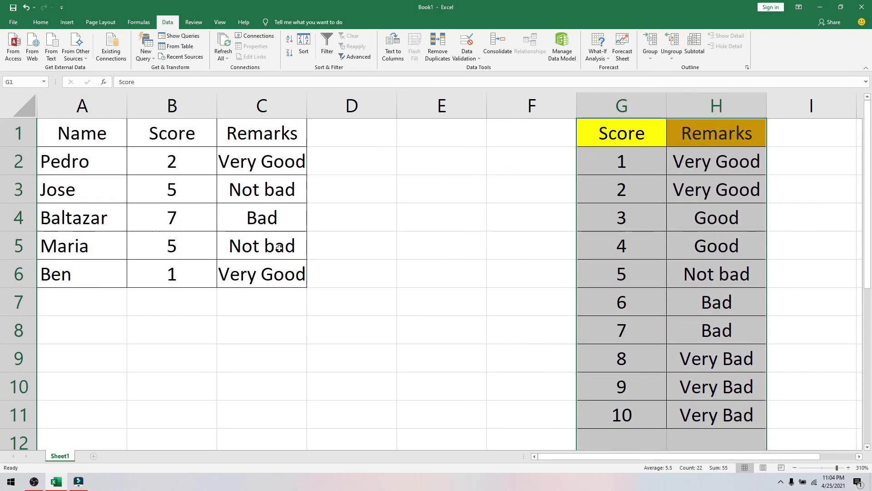
- Unlock the name and score cells A2:B6 by turning off their Locked protection property
{"action": "left_click_drag", "start_coordinate": [60, 154], "coordinate": [167, 277]}
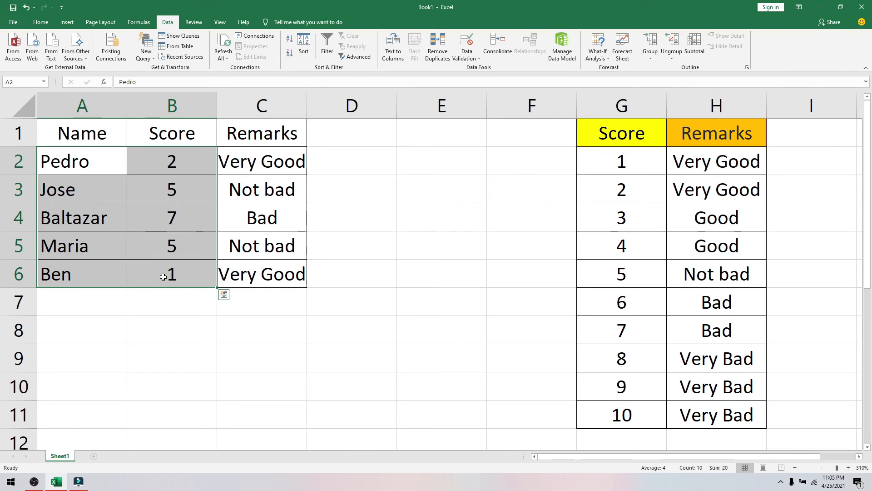
{"action": "left_click_drag", "start_coordinate": [68, 160], "coordinate": [193, 280]}
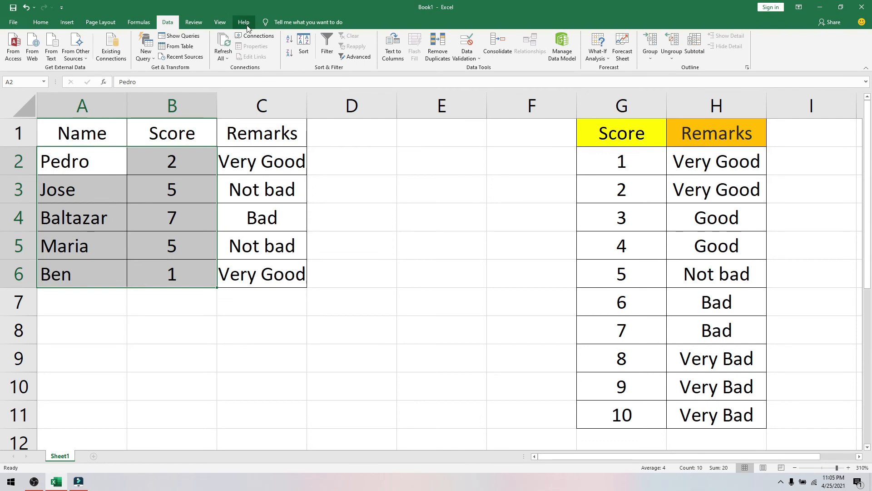
{"action": "left_click", "coordinate": [200, 26]}
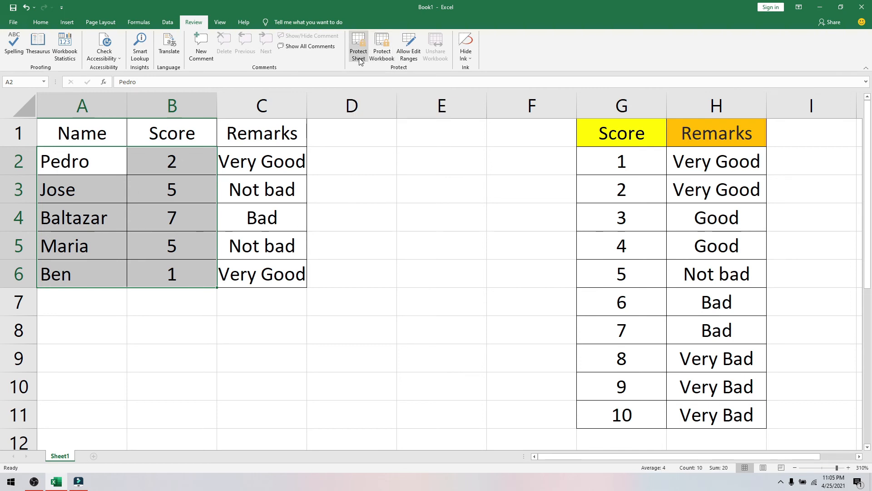
{"action": "right_click", "coordinate": [142, 207]}
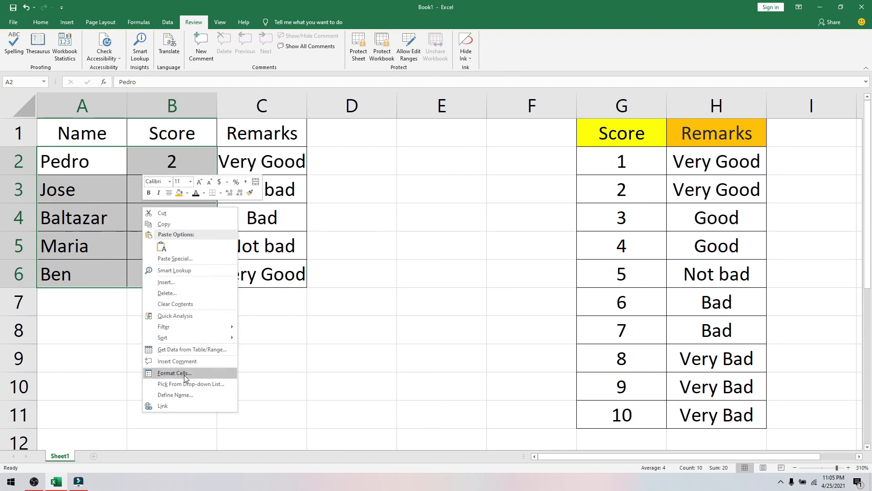
{"action": "left_click", "coordinate": [177, 372]}
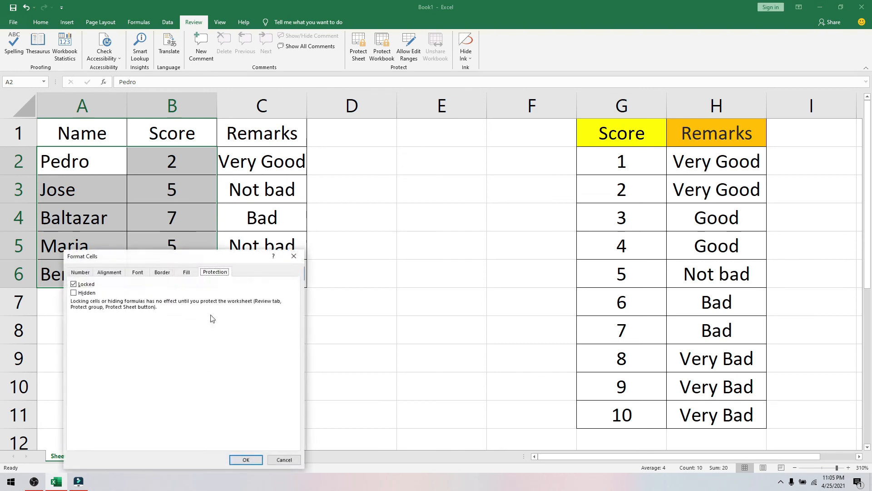
{"action": "left_click", "coordinate": [73, 284]}
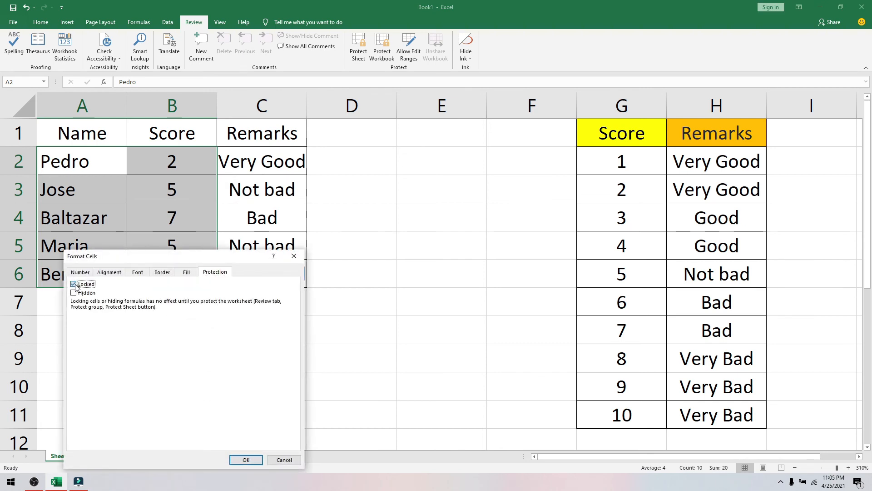
{"action": "left_click", "coordinate": [255, 461]}
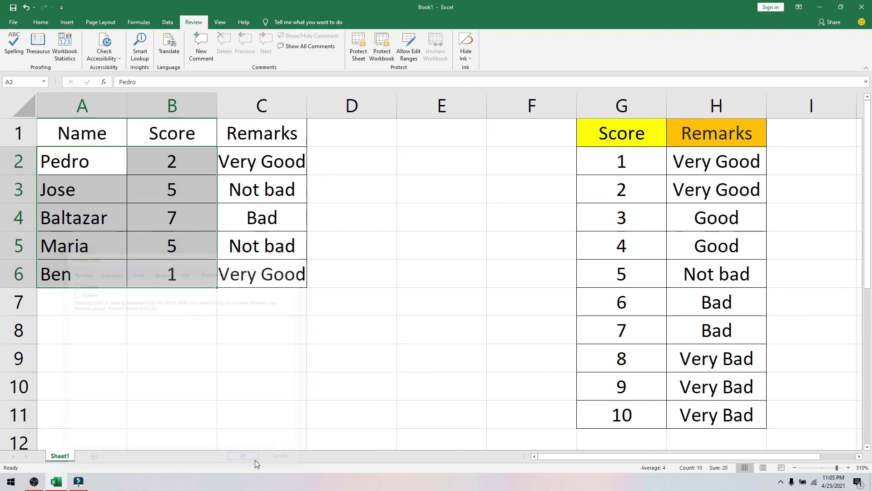
- Protect the sheet with a password, allowing users only to select locked and unlocked cells, and re-enter the password to confirm
{"action": "left_click", "coordinate": [359, 53]}
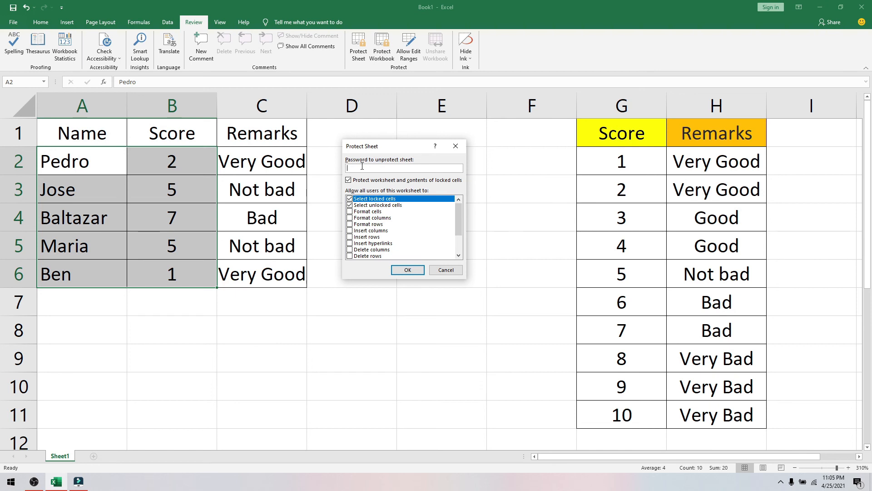
{"action": "left_click", "coordinate": [407, 269]}
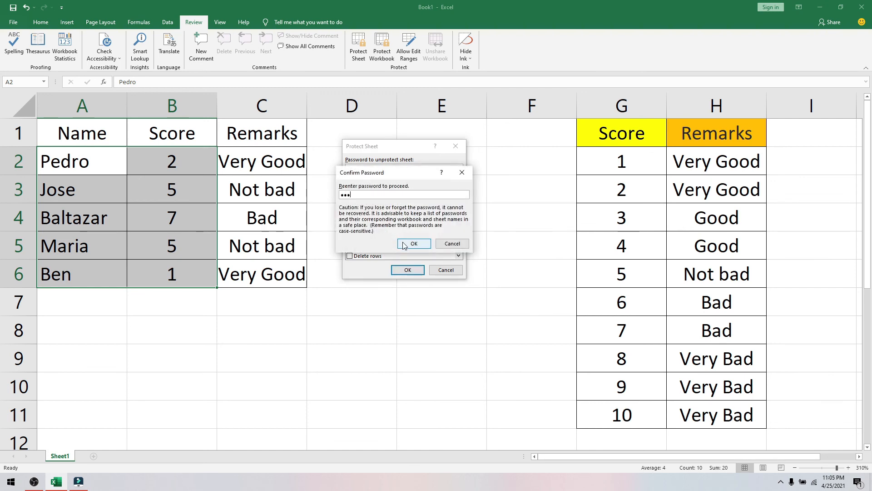
{"action": "left_click", "coordinate": [404, 245]}
{"action": "left_click", "coordinate": [402, 243]}
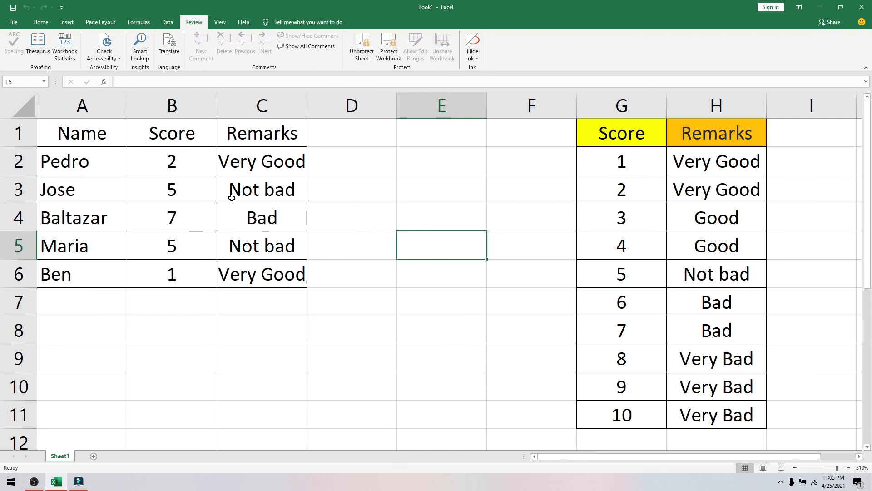
- Clear all names and scores from the unlocked cells A2:B6
{"action": "left_click_drag", "start_coordinate": [99, 161], "coordinate": [172, 275]}
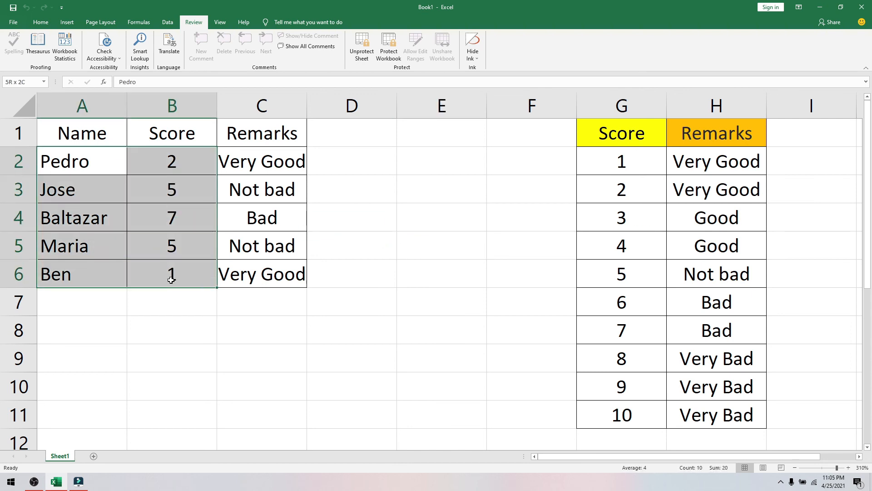
{"action": "key", "text": "Delete"}
{"action": "key", "text": "Return"}
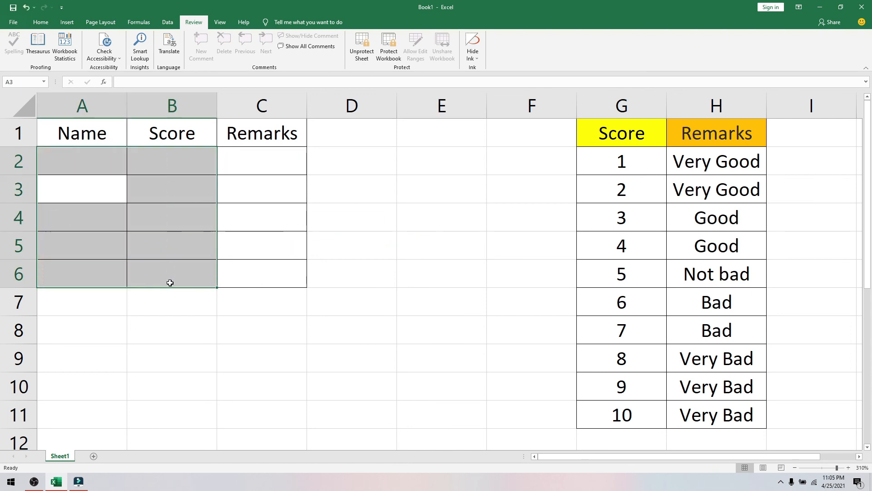
{"action": "left_click", "coordinate": [317, 250]}
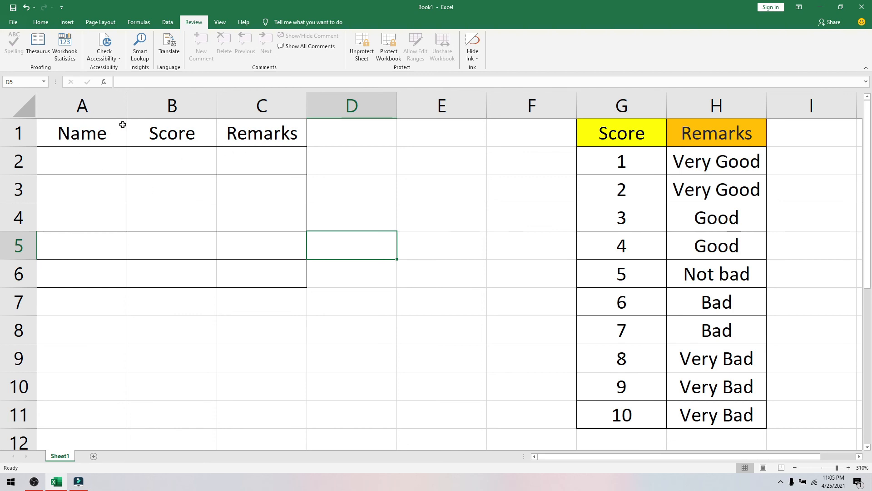
- Try to edit the locked Score header in B1 and the remarks formulas in C2, C4 and C5
{"action": "left_click", "coordinate": [175, 131]}
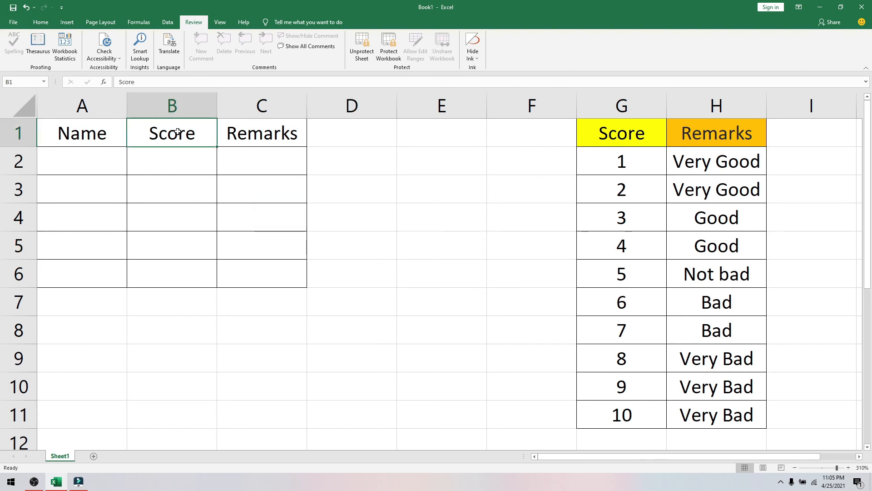
{"action": "double_click", "coordinate": [178, 132]}
{"action": "left_click", "coordinate": [449, 269]}
{"action": "double_click", "coordinate": [296, 165]}
{"action": "left_click", "coordinate": [454, 268]}
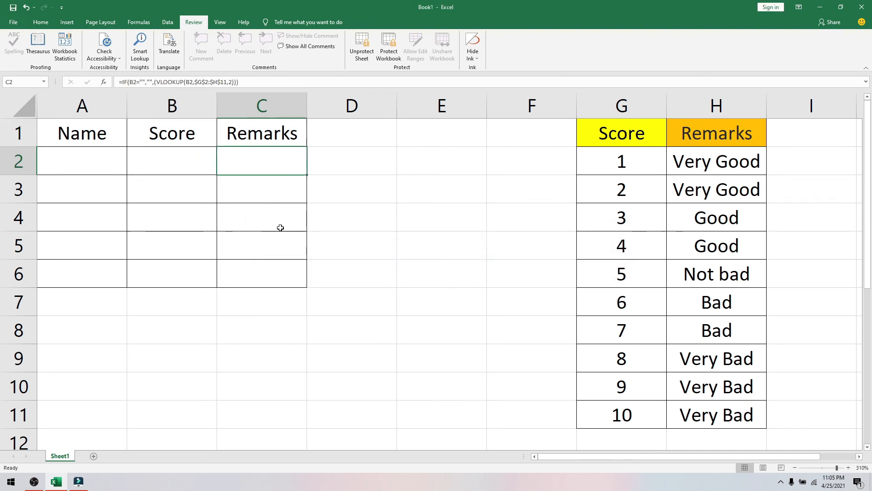
{"action": "double_click", "coordinate": [283, 226]}
{"action": "left_click", "coordinate": [440, 266]}
{"action": "double_click", "coordinate": [283, 253]}
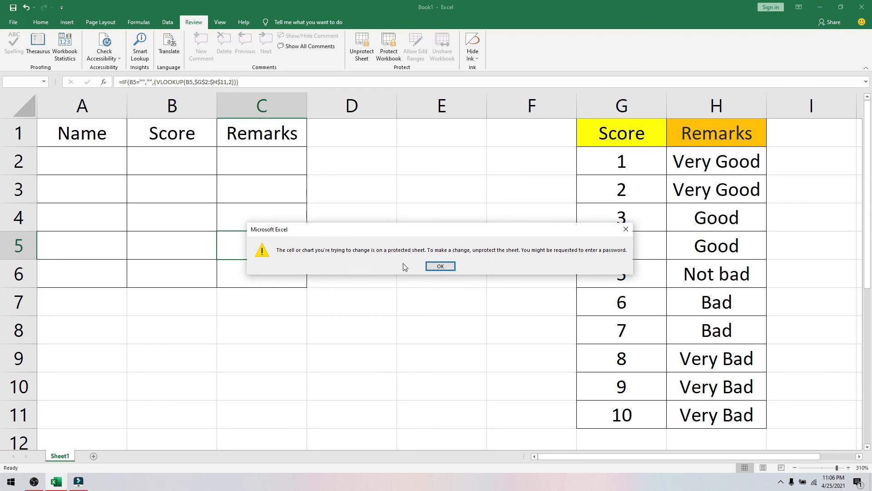
{"action": "left_click", "coordinate": [443, 267]}
- Try to edit the locked lookup table cells G6 and H6
{"action": "double_click", "coordinate": [636, 276]}
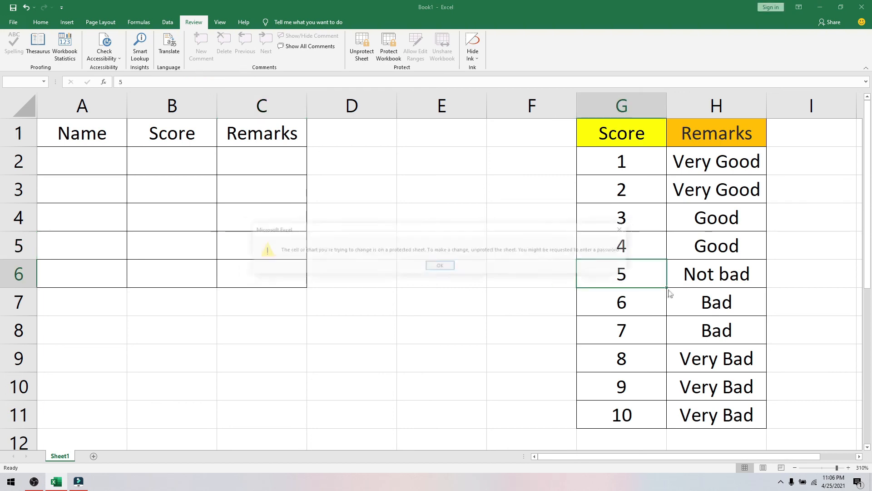
{"action": "left_click", "coordinate": [440, 266]}
{"action": "double_click", "coordinate": [687, 280]}
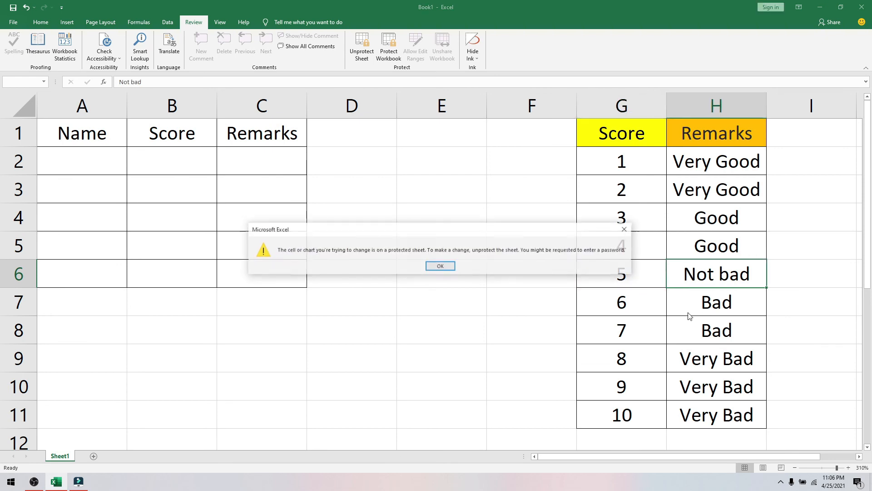
{"action": "left_click", "coordinate": [441, 265]}
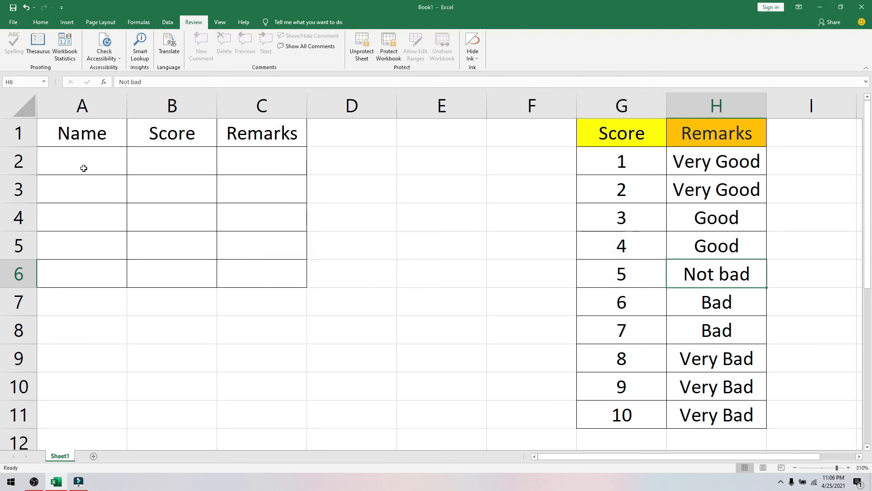
- Fill the unlocked name cells A2:A6 with five people's first names, one per row
{"action": "left_click", "coordinate": [84, 167]}
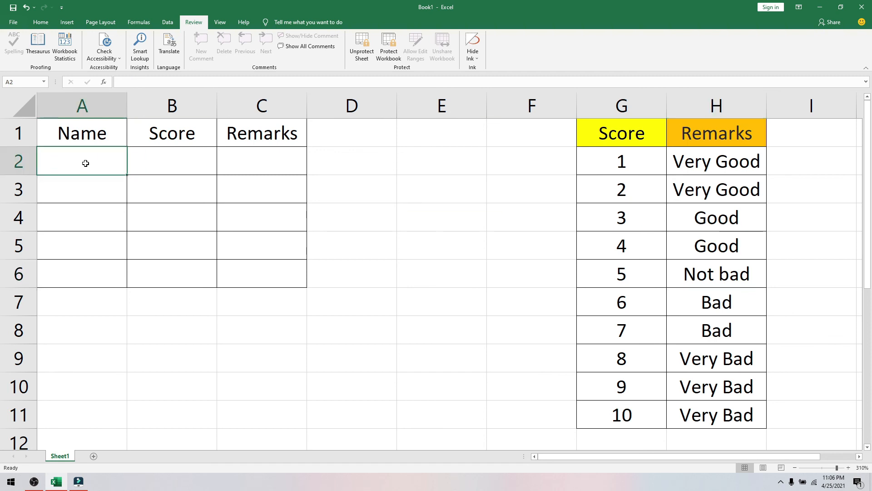
{"action": "type", "text": "Juan"}
{"action": "key", "text": "Return"}
{"action": "type", "text": "Pedro"}
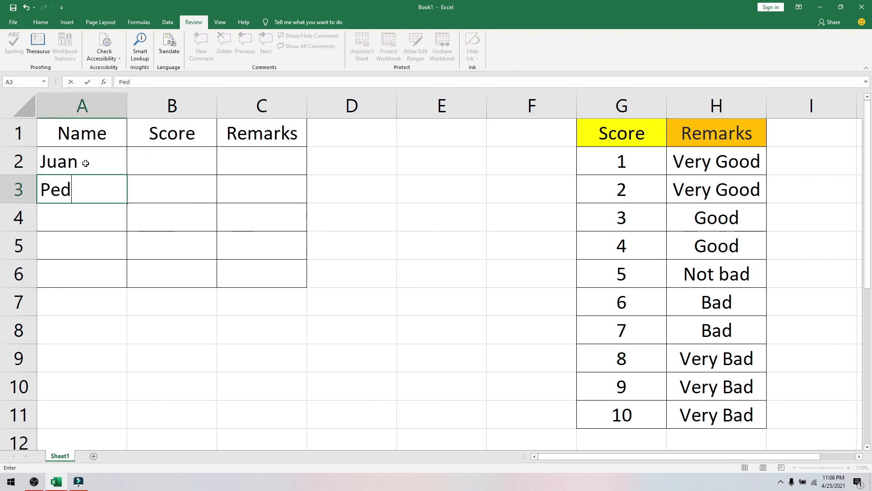
{"action": "key", "text": "Return"}
{"action": "type", "text": "Maria"}
{"action": "key", "text": "Return"}
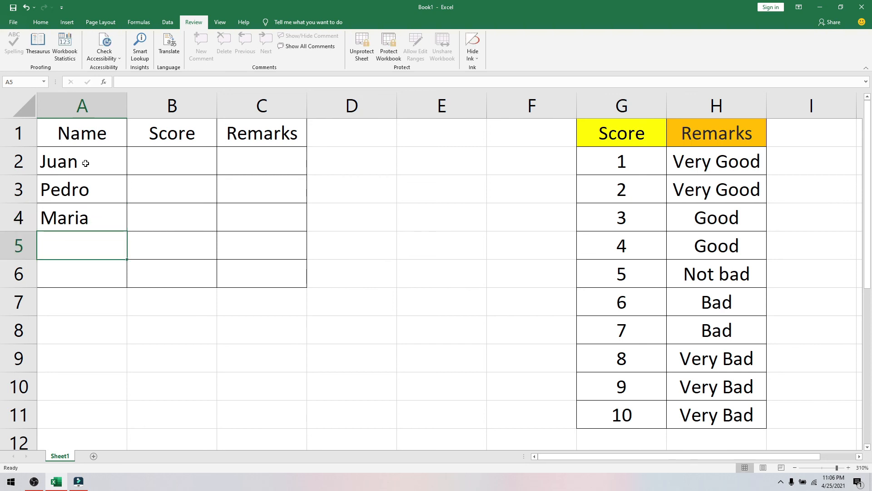
{"action": "type", "text": "baltazar"}
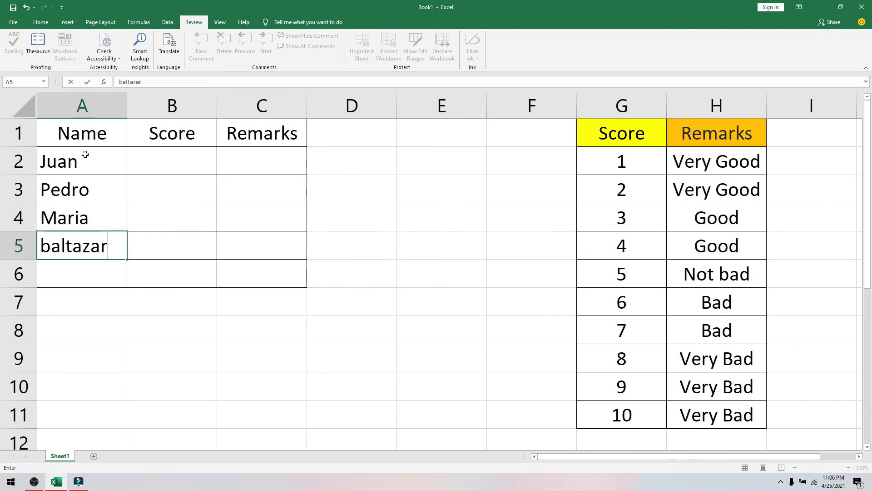
{"action": "key", "text": "Return"}
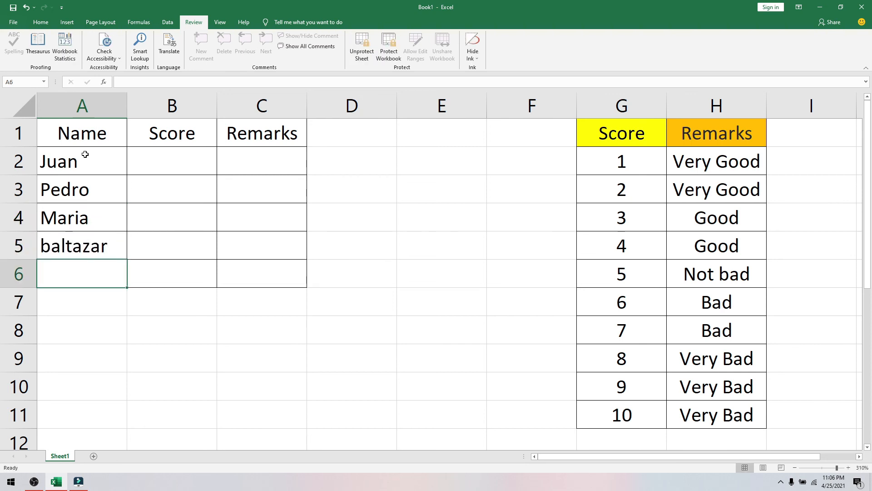
{"action": "type", "text": "Pedro"}
{"action": "key", "text": "Return"}
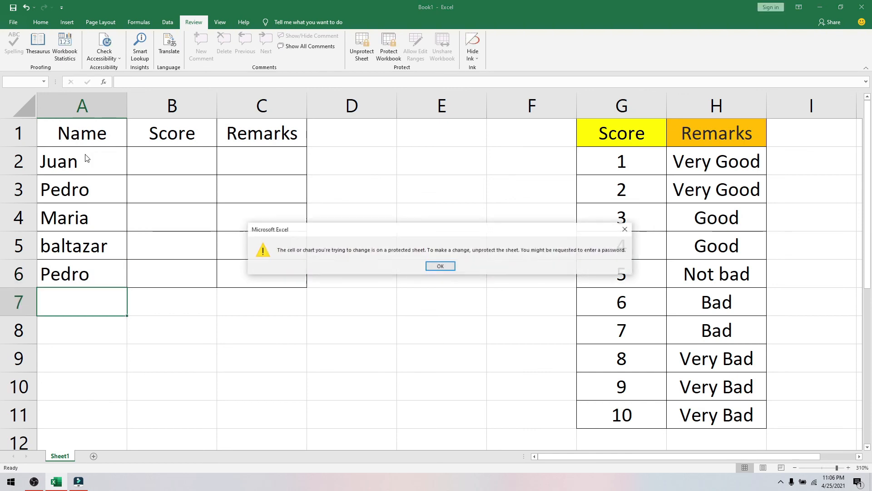
{"action": "key", "text": "Return"}
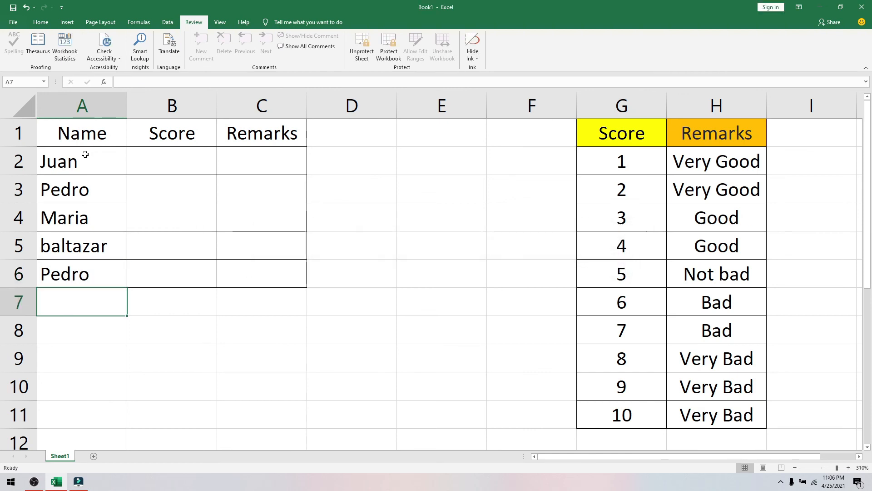
- Enter the scores 5 in B2 and 2 in B3
{"action": "left_click", "coordinate": [194, 173]}
{"action": "type", "text": "5"}
{"action": "key", "text": "Return"}
{"action": "type", "text": "2"}
{"action": "key", "text": "Return"}
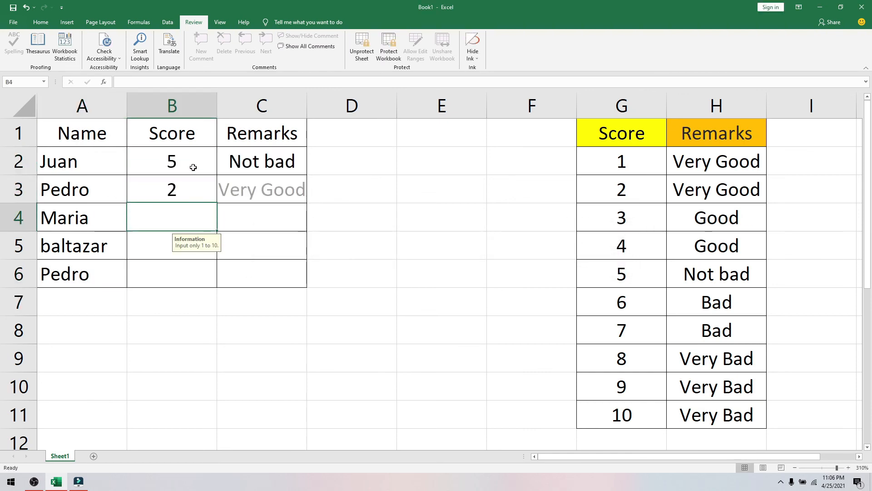
- Try to enter the out-of-range score 40 in B4 to test the validation rule, and cancel the entry
{"action": "type", "text": "40"}
{"action": "key", "text": "Return"}
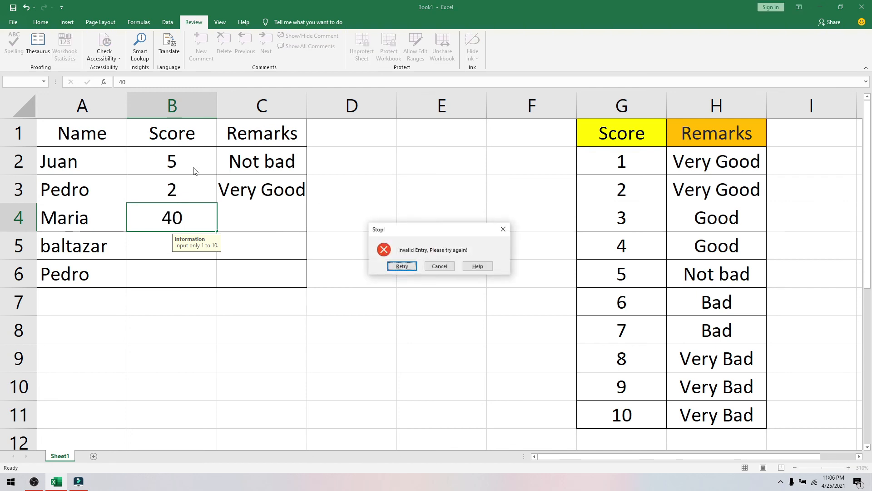
{"action": "left_click", "coordinate": [440, 266]}
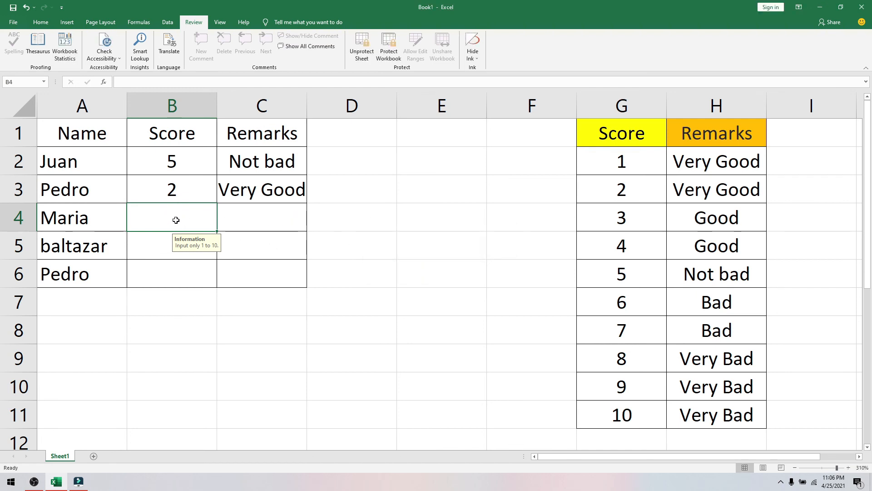
- Enter the scores 1 in B4, 2 in B5 and 2 in B6
{"action": "type", "text": "1"}
{"action": "key", "text": "Return"}
{"action": "type", "text": "2"}
{"action": "key", "text": "Return"}
{"action": "type", "text": "2"}
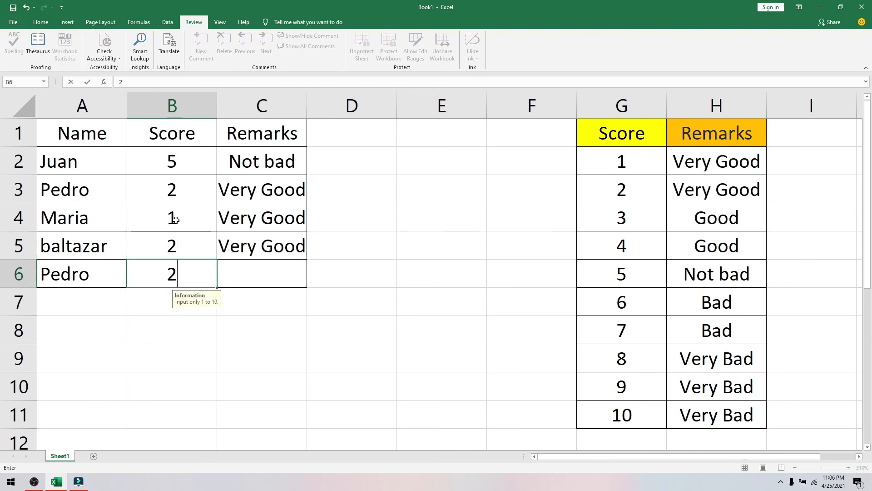
{"action": "key", "text": "Return"}
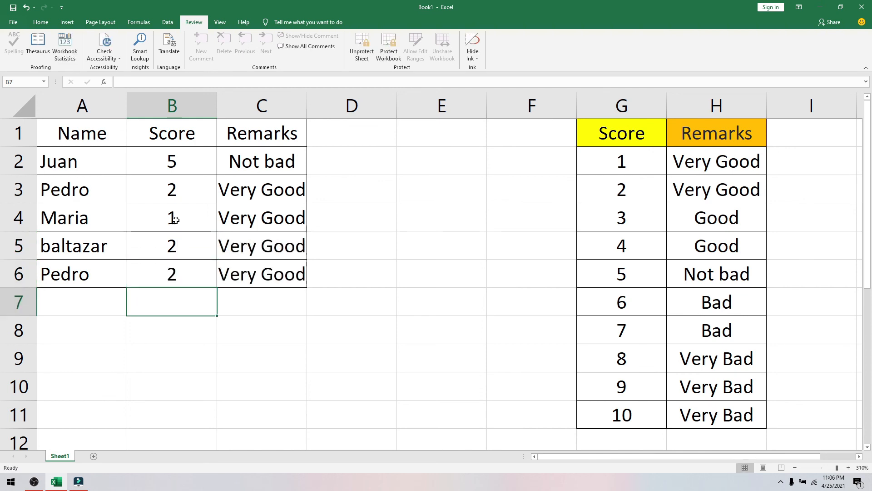